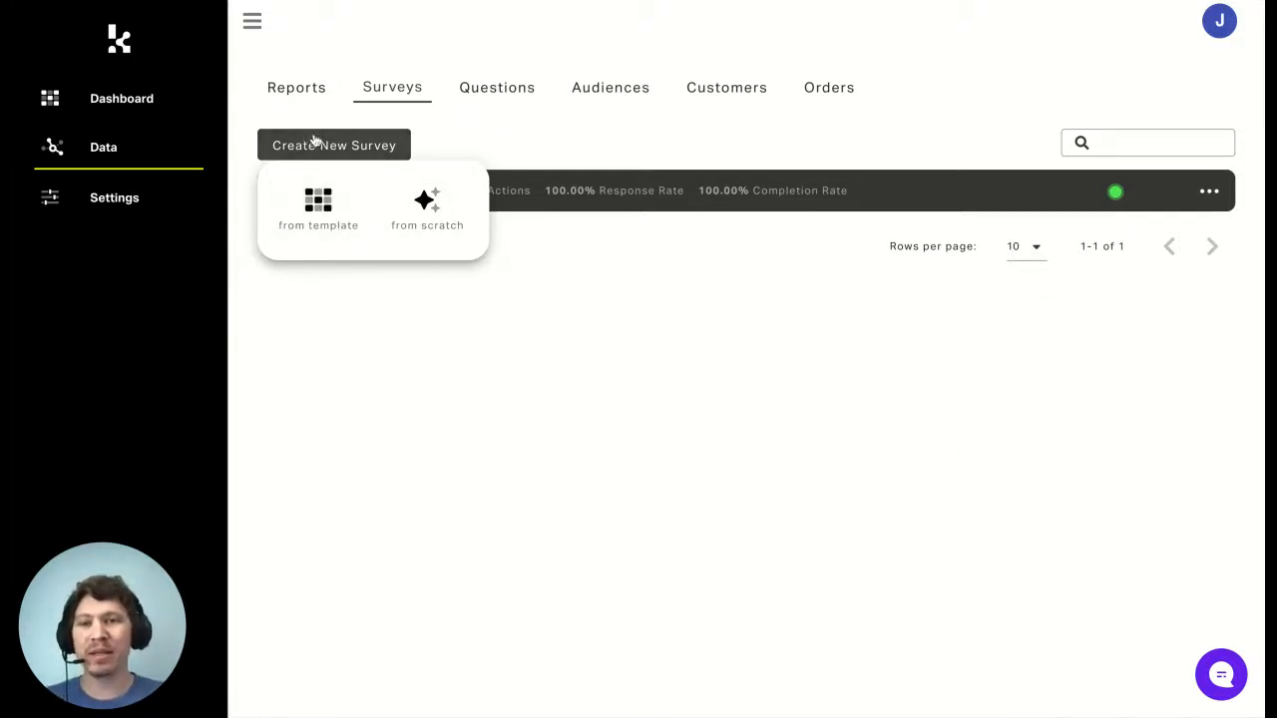
Step: Generate a new survey from the Advanced attribution template
click(323, 217)
click(1105, 423)
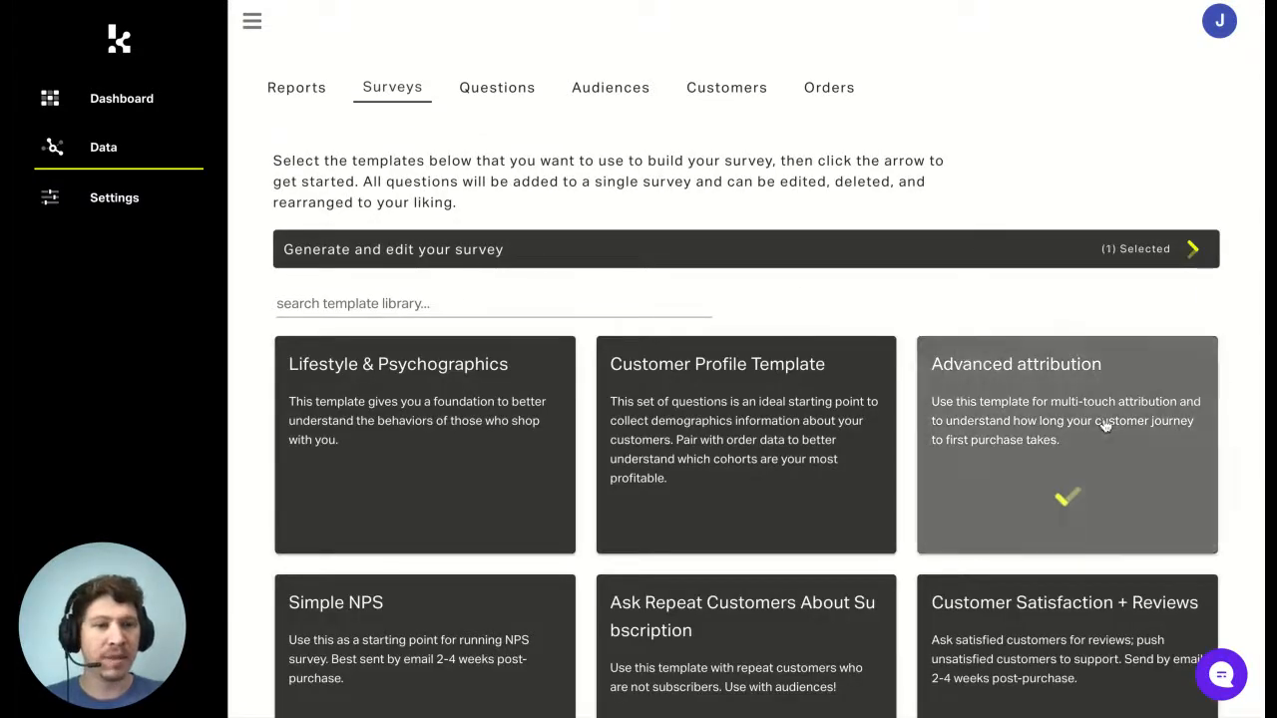
click(1193, 250)
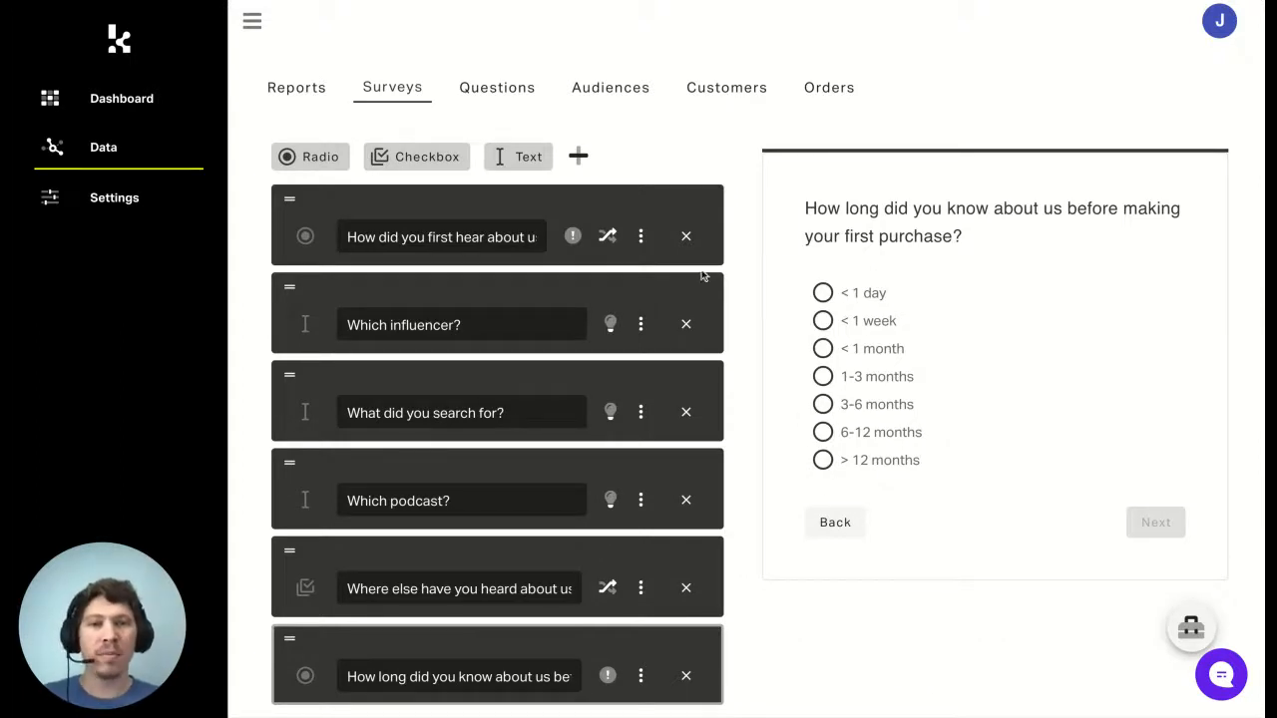
Step: Review the template's questions in the preview, including the answer options for first discovery, other sources and time known before first purchase
click(641, 235)
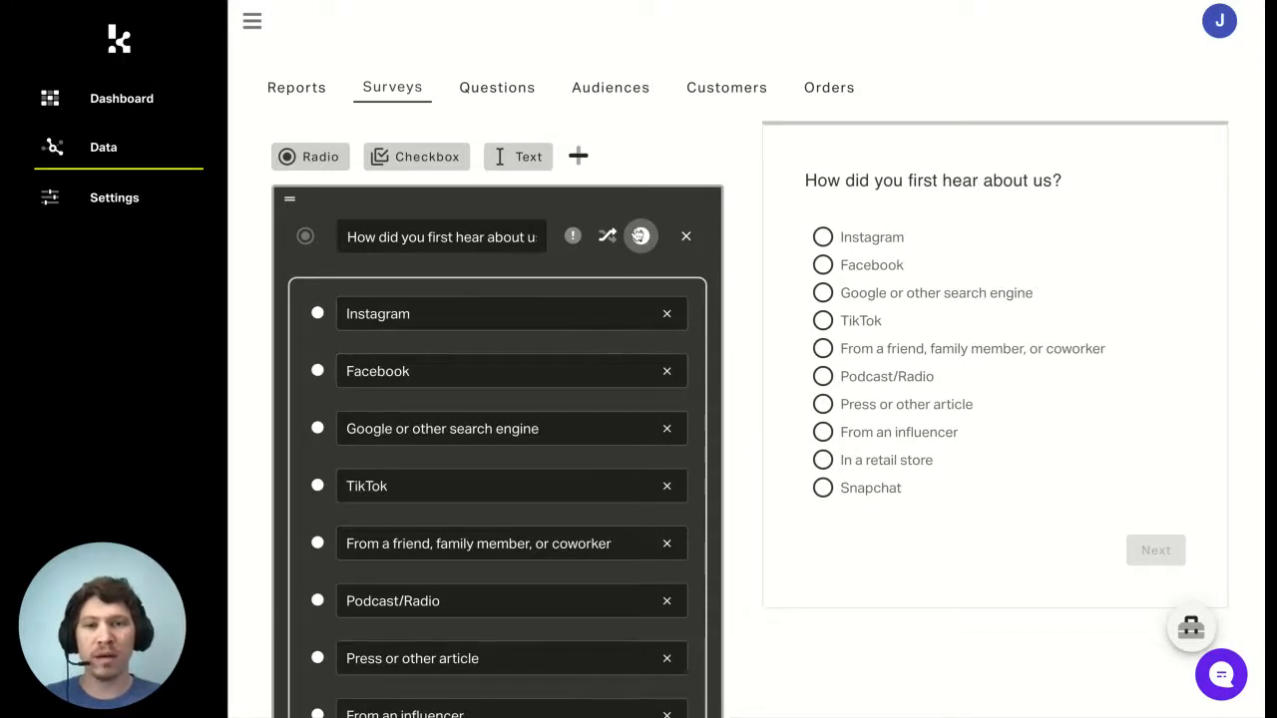
click(642, 236)
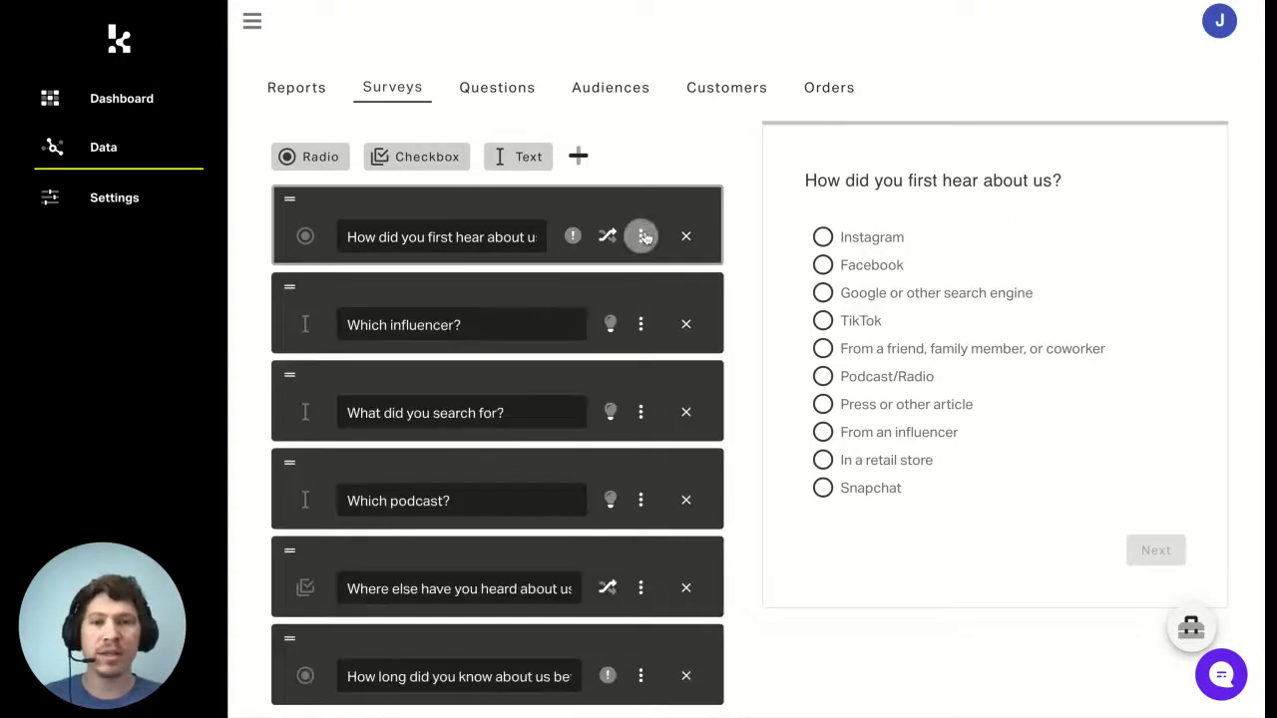
click(650, 299)
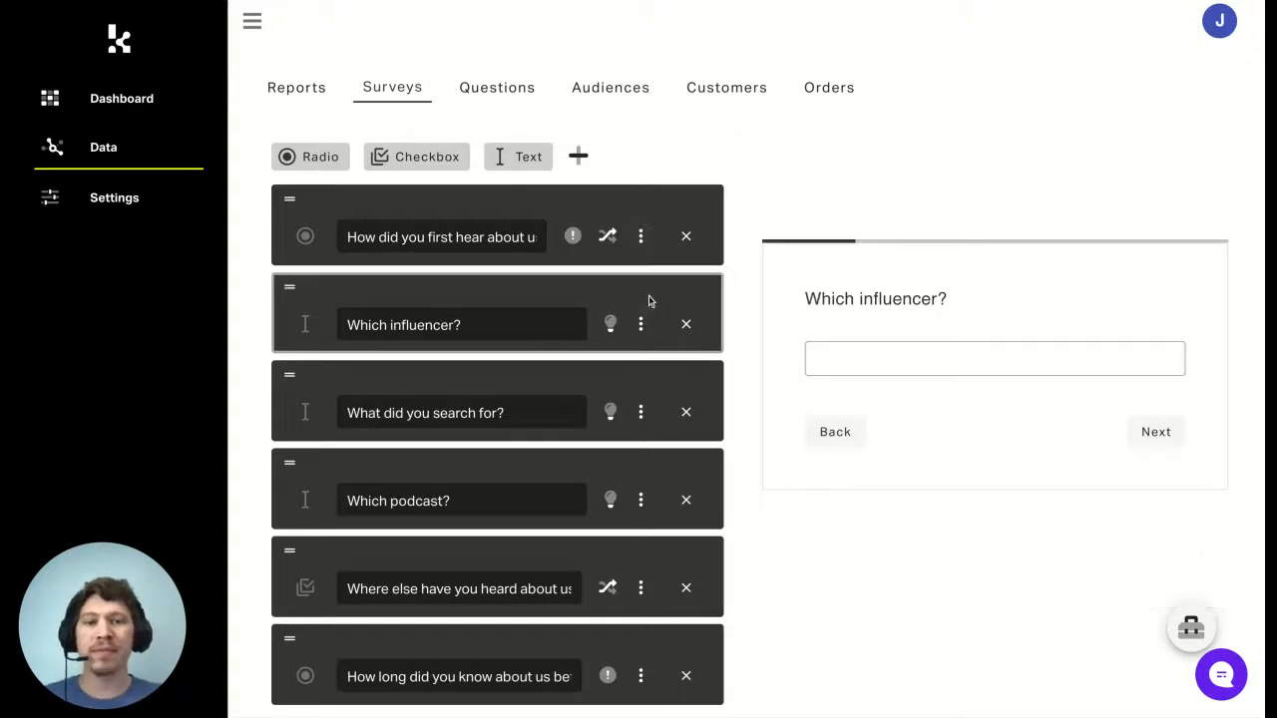
click(635, 565)
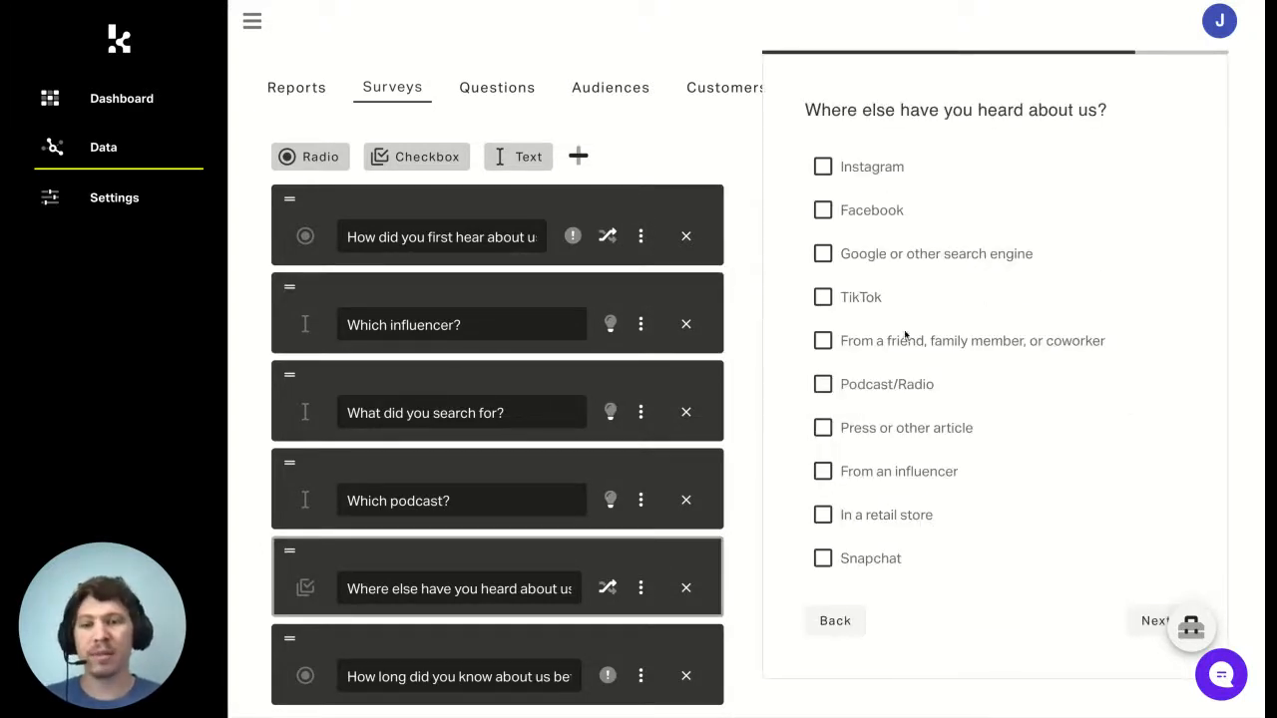
click(680, 206)
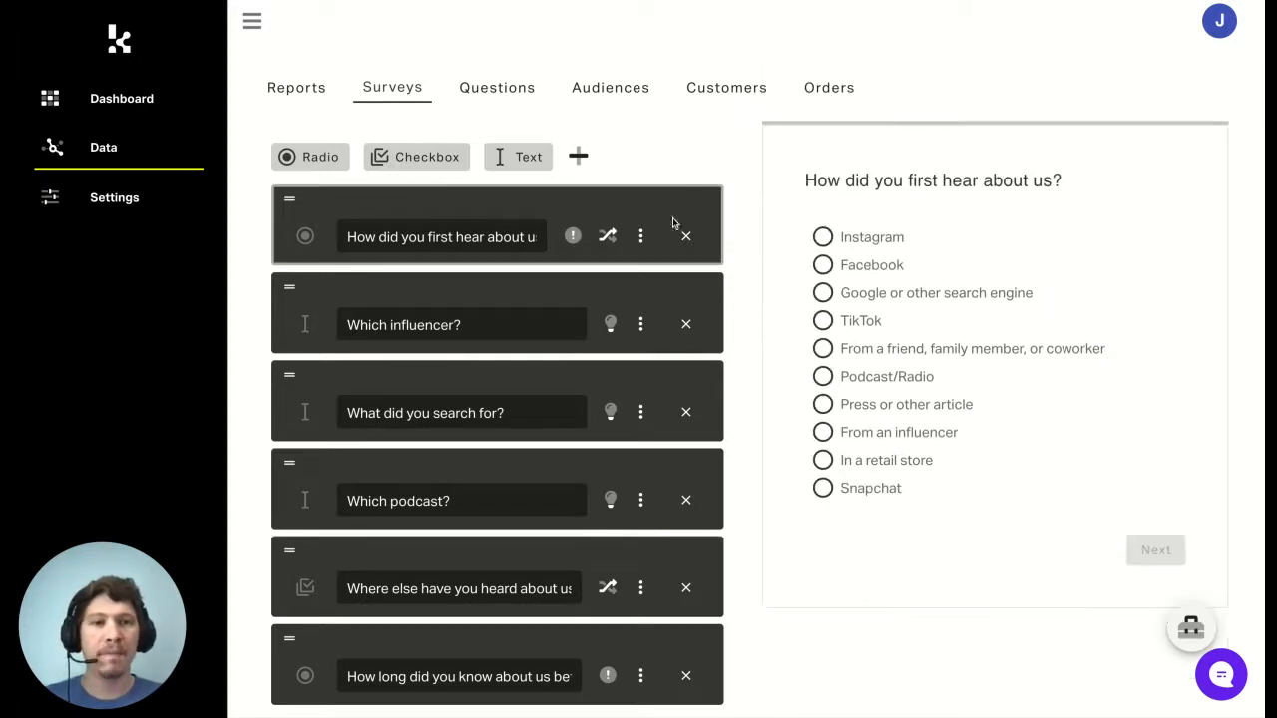
click(658, 643)
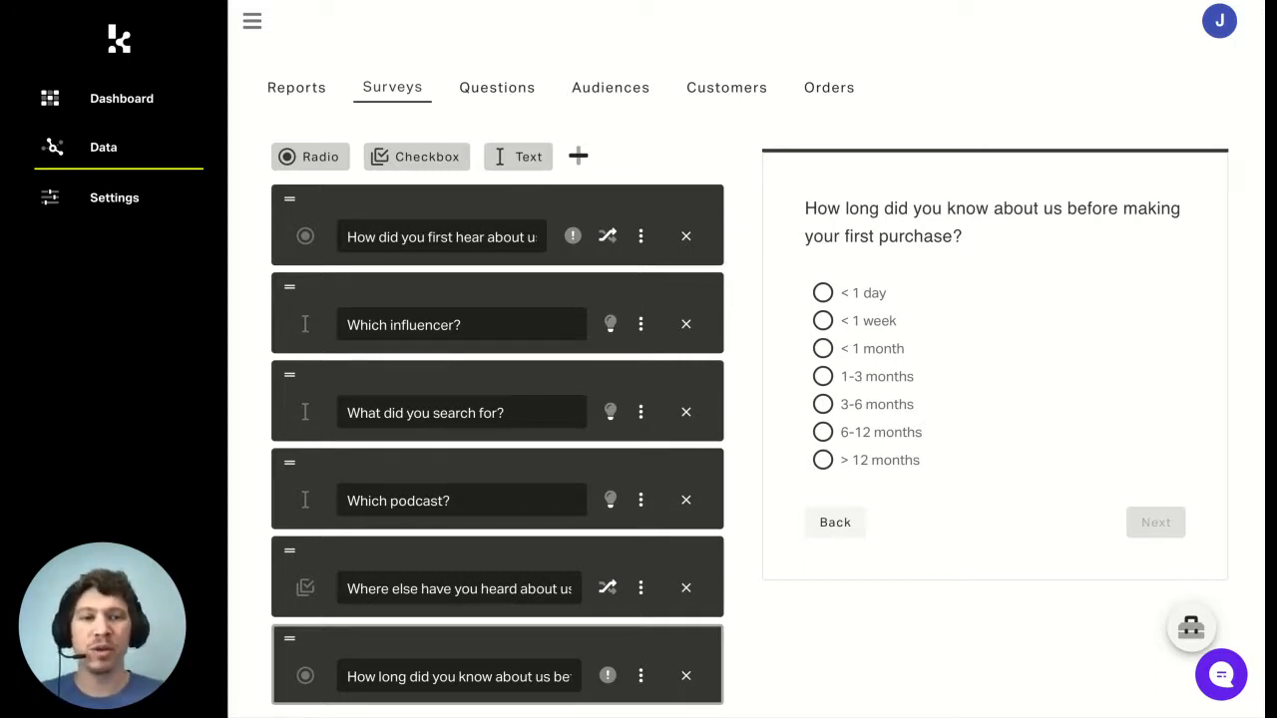
Step: Name the survey "Attribution + window", enter "Test" as its confirmation message and save
mouse_move(1191, 628)
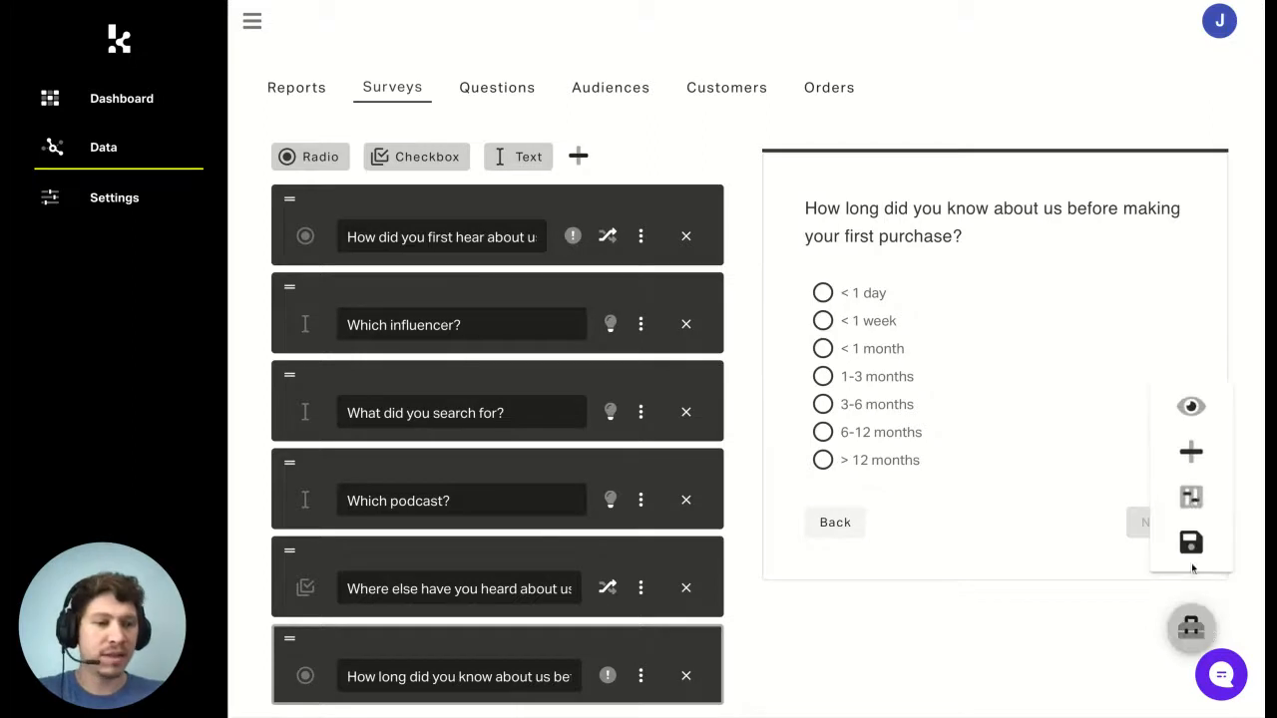
click(1193, 493)
click(368, 143)
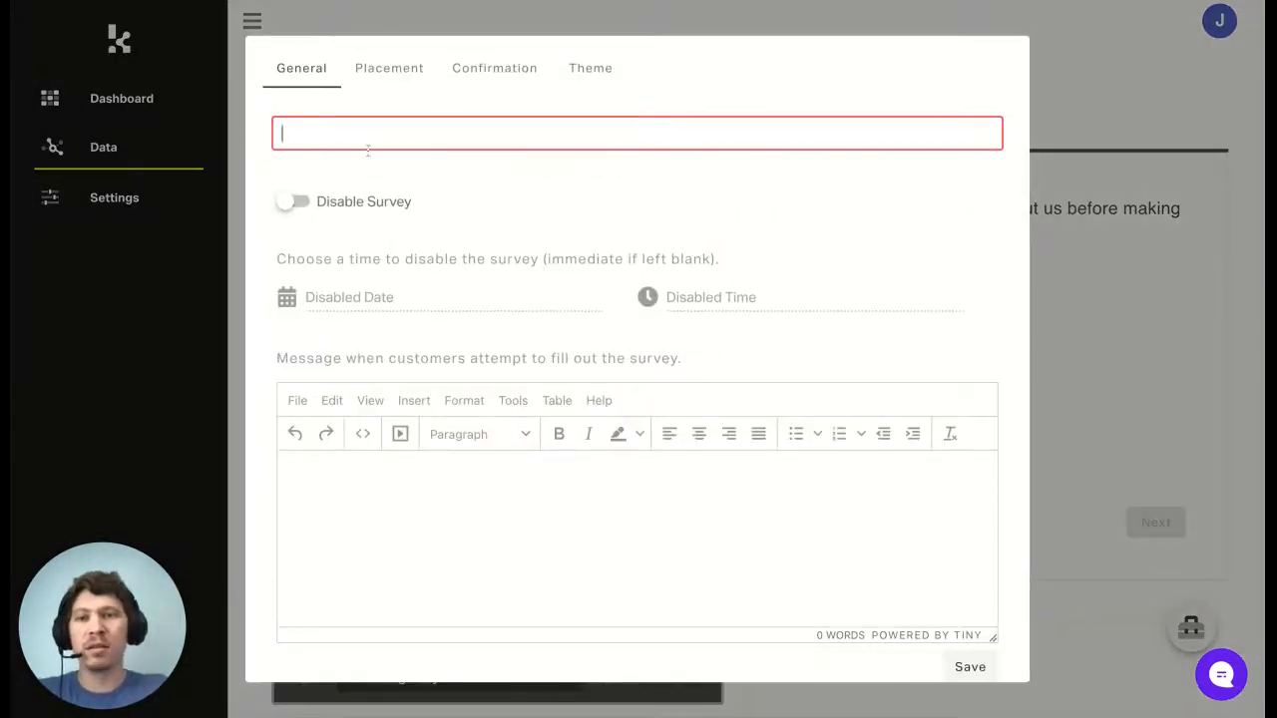
text(Attribution )
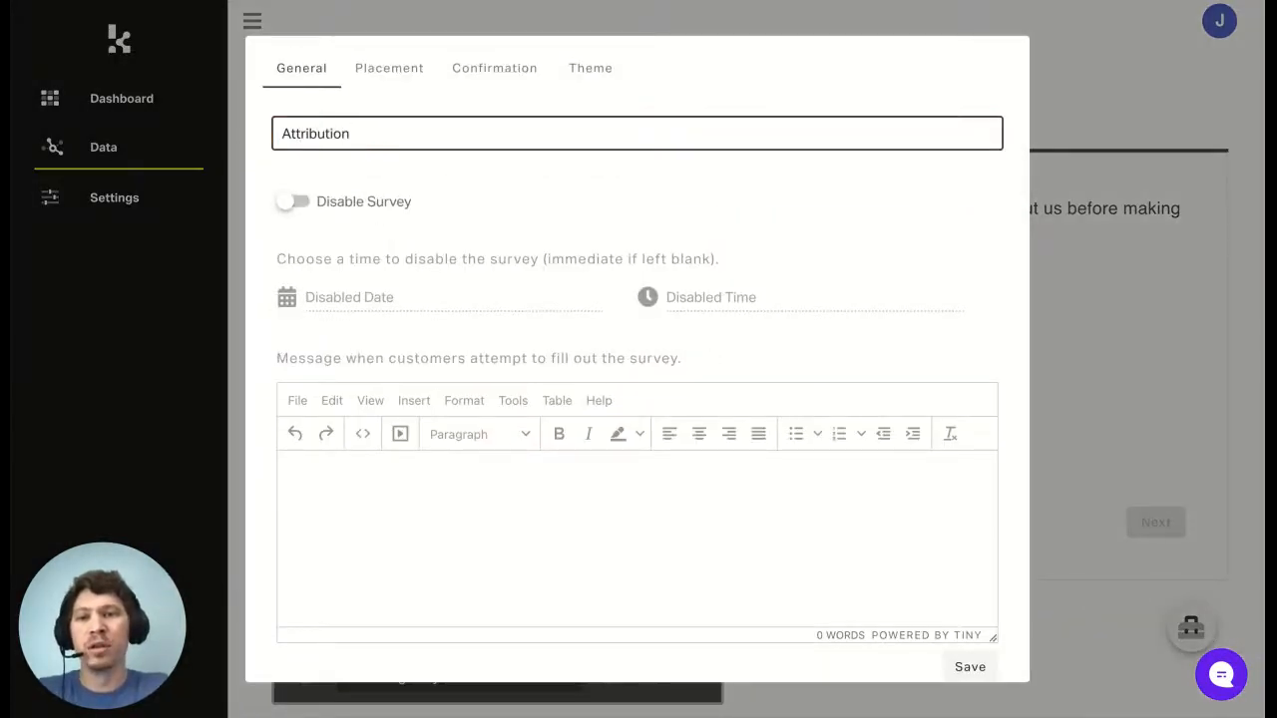
text(+ window)
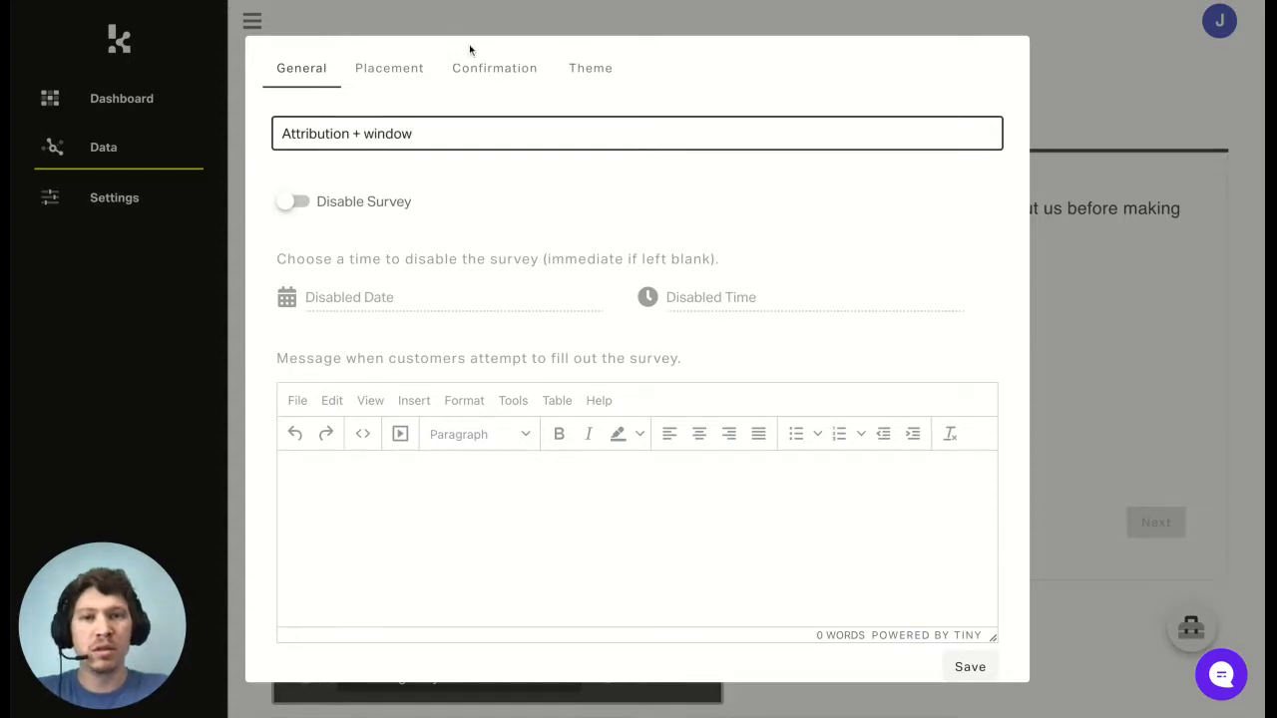
click(524, 70)
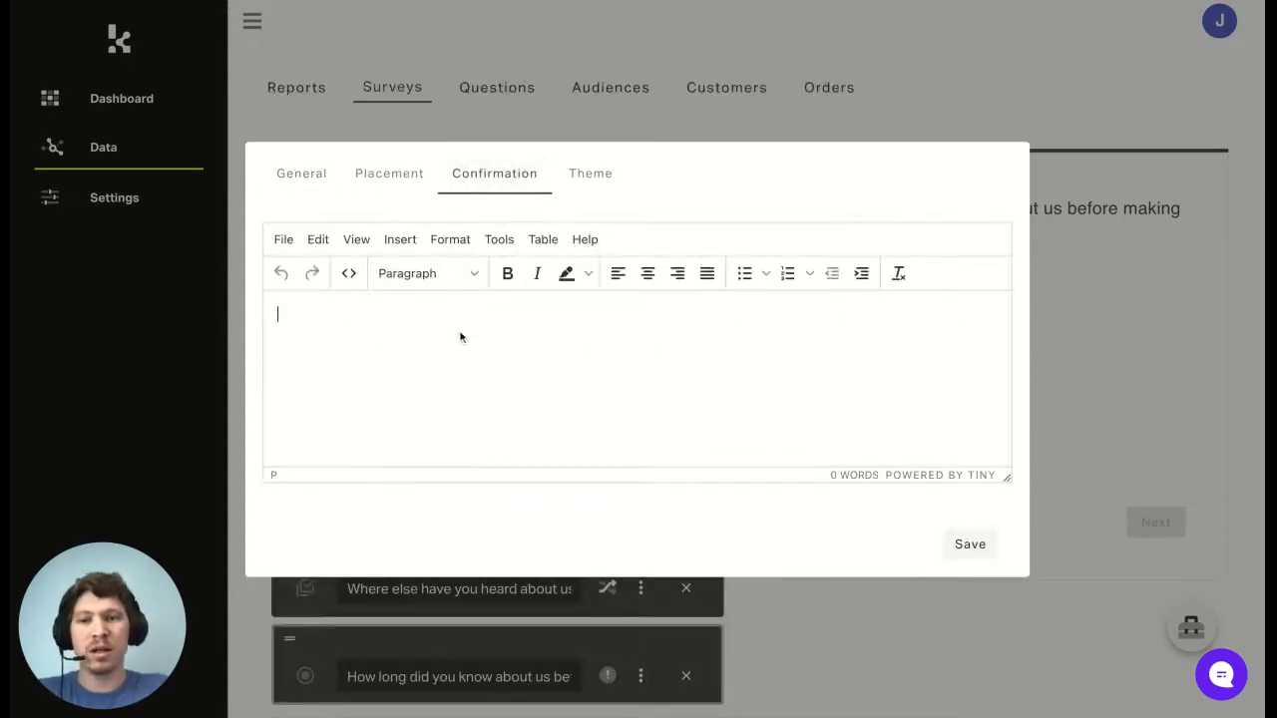
text(Test)
click(970, 543)
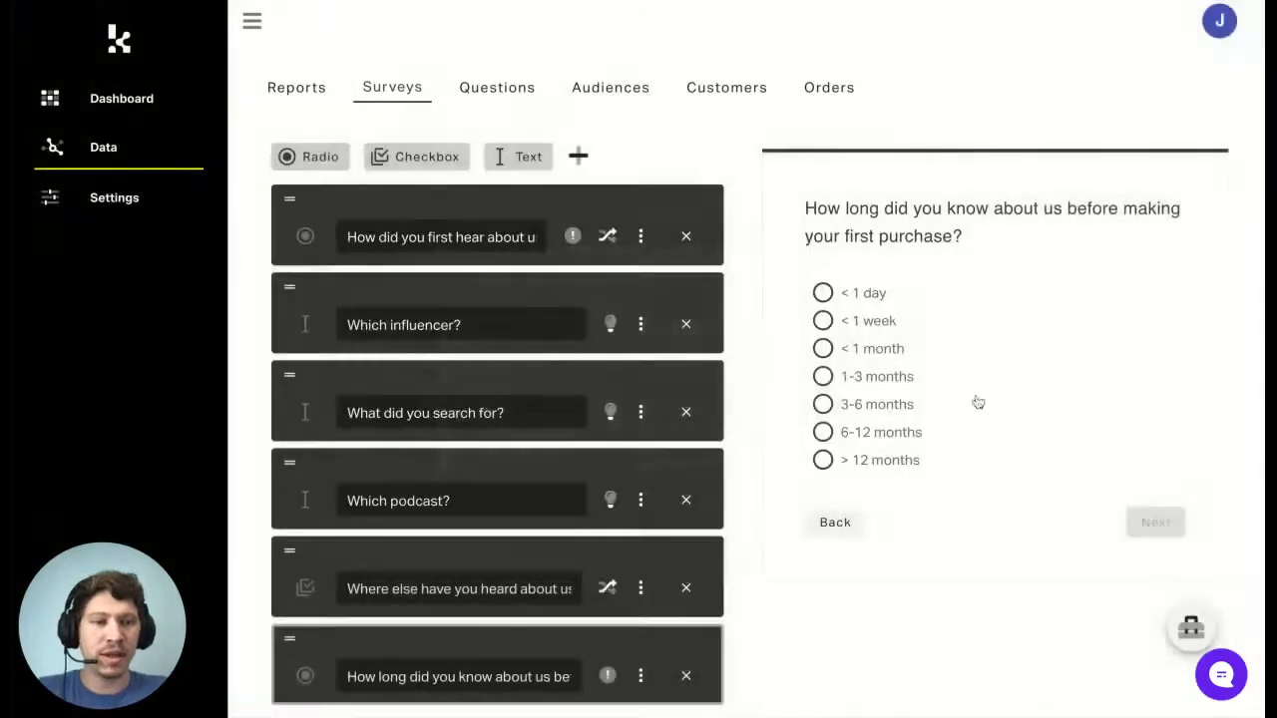
Step: Start a new audience and name it "1 day"
click(603, 87)
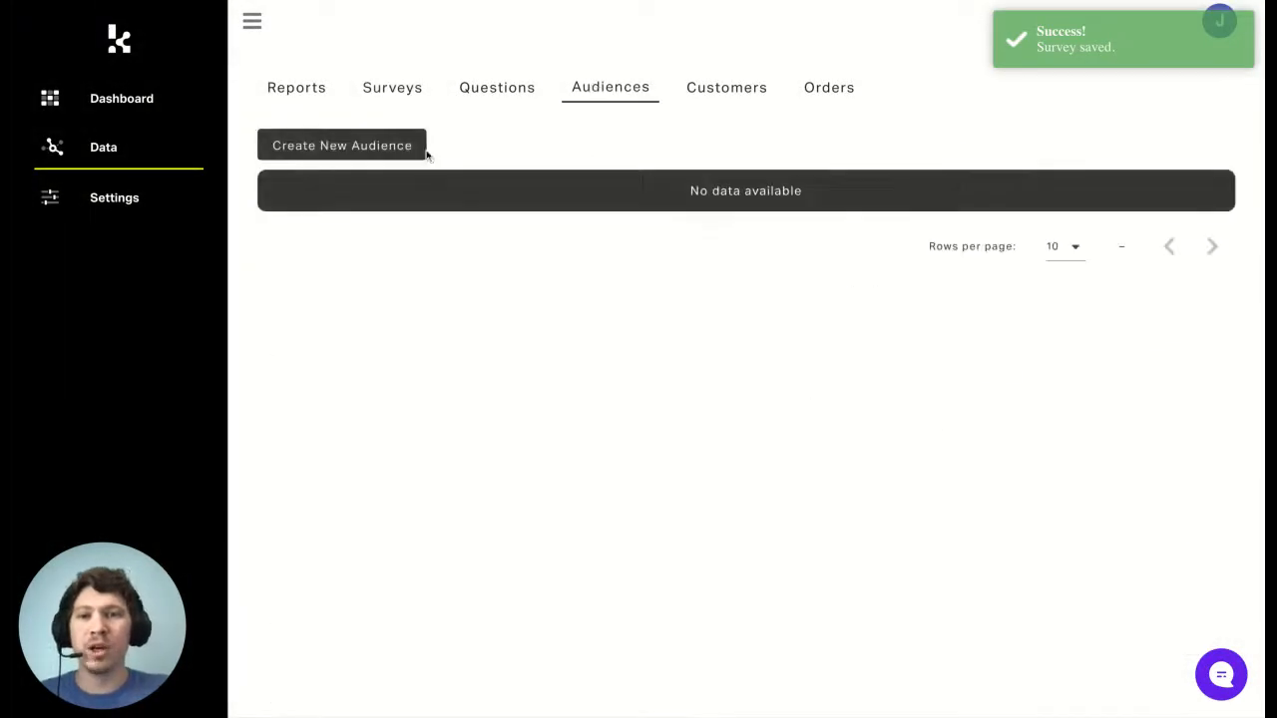
click(375, 159)
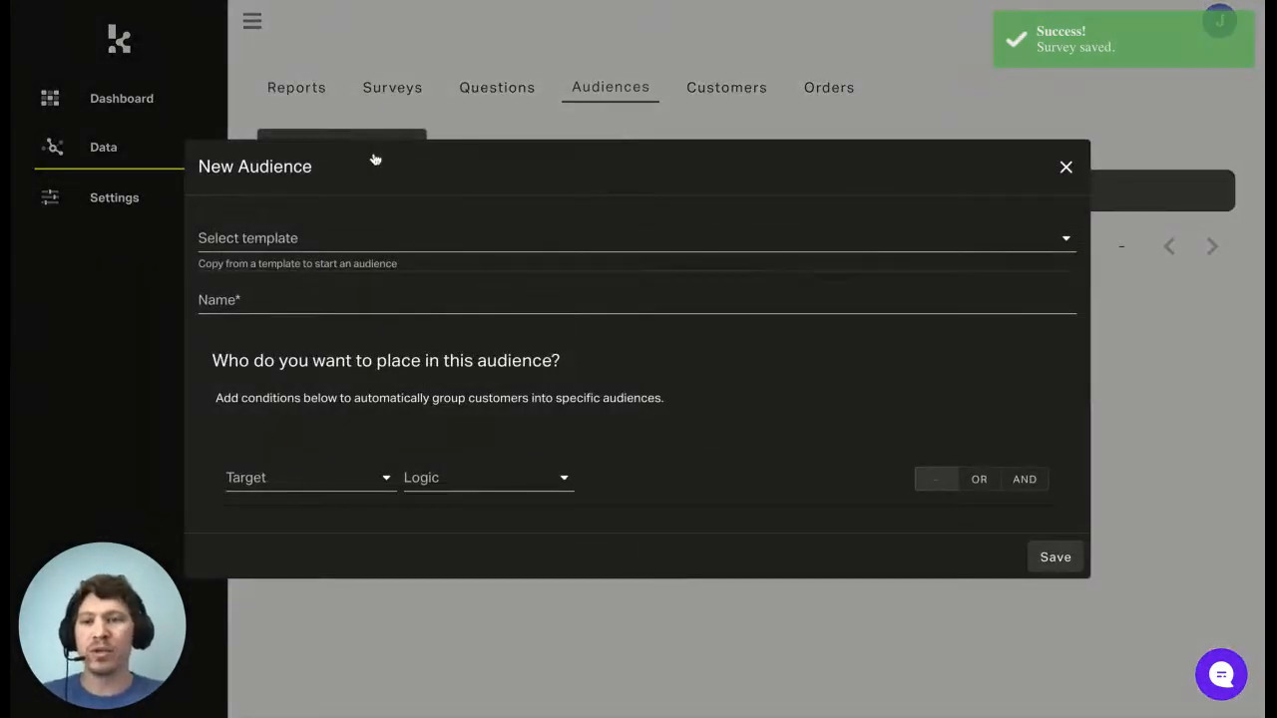
click(336, 300)
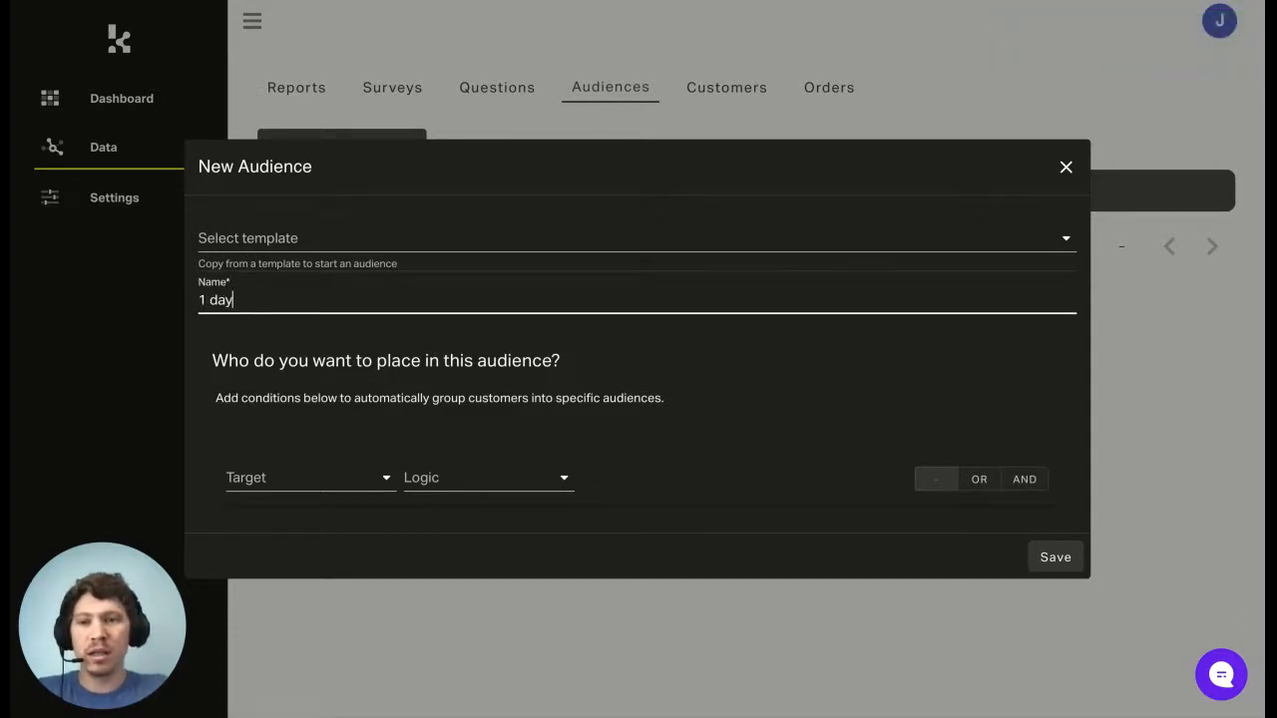
Step: Set the audience's first condition to Lifetime Order Count equals 1
click(336, 476)
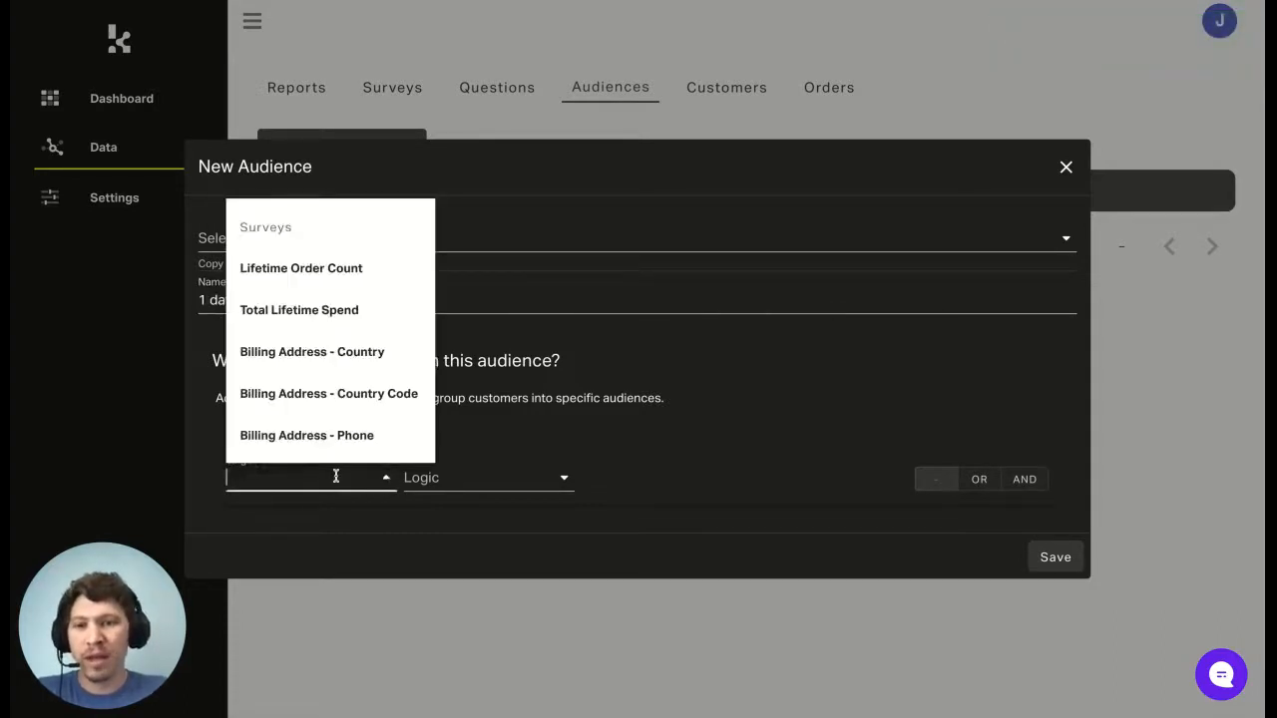
click(359, 269)
click(504, 478)
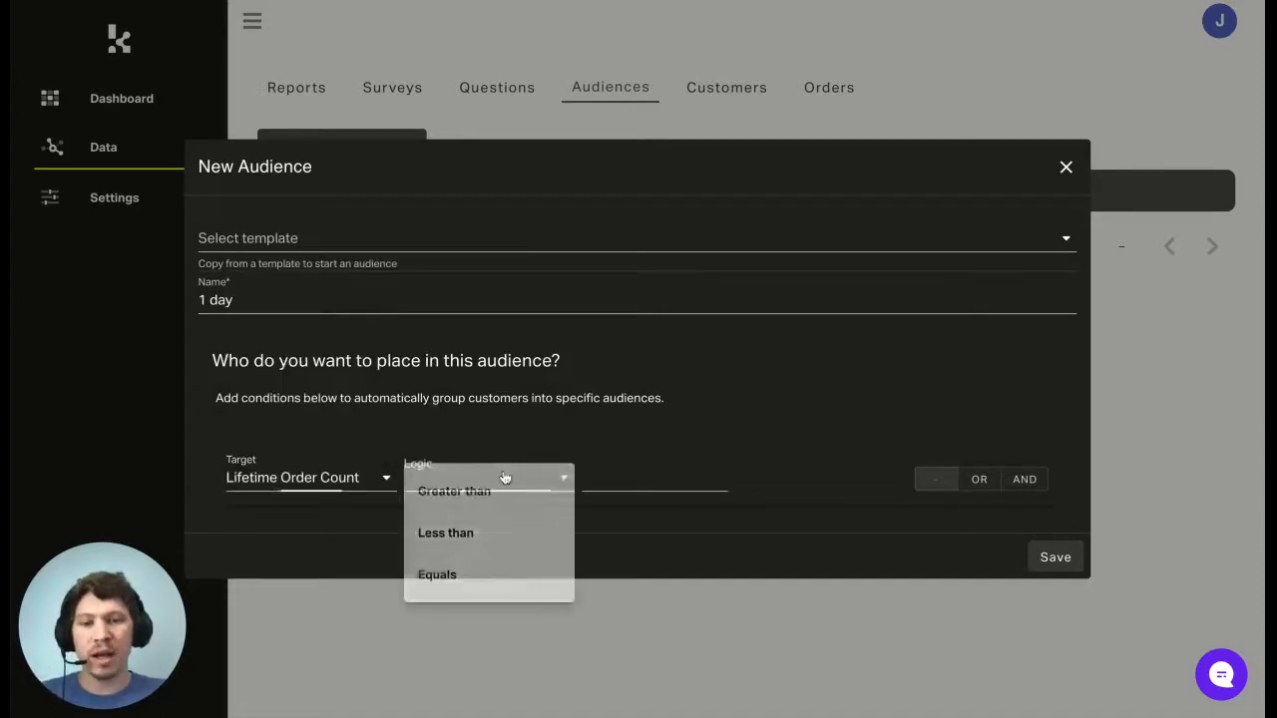
click(461, 577)
click(666, 485)
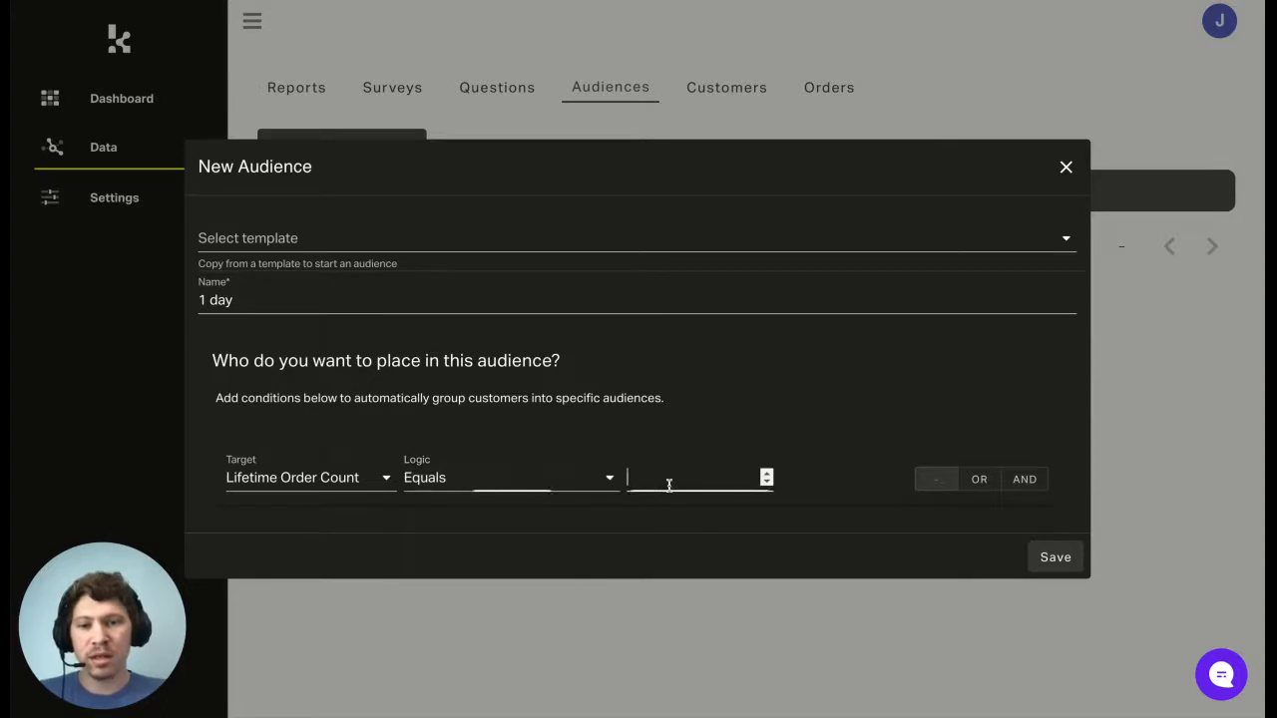
text(1)
click(826, 532)
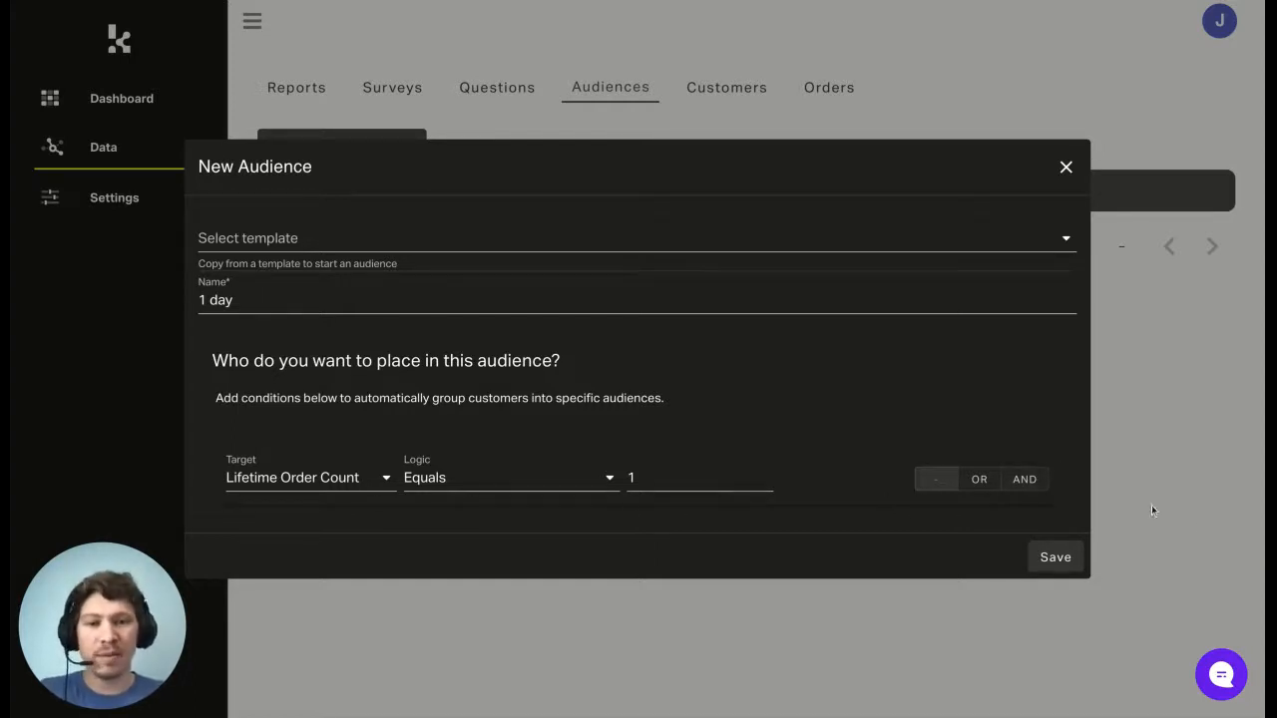
Step: Add an AND condition targeting Questions Answered in the "Attribution + window" survey
click(1035, 485)
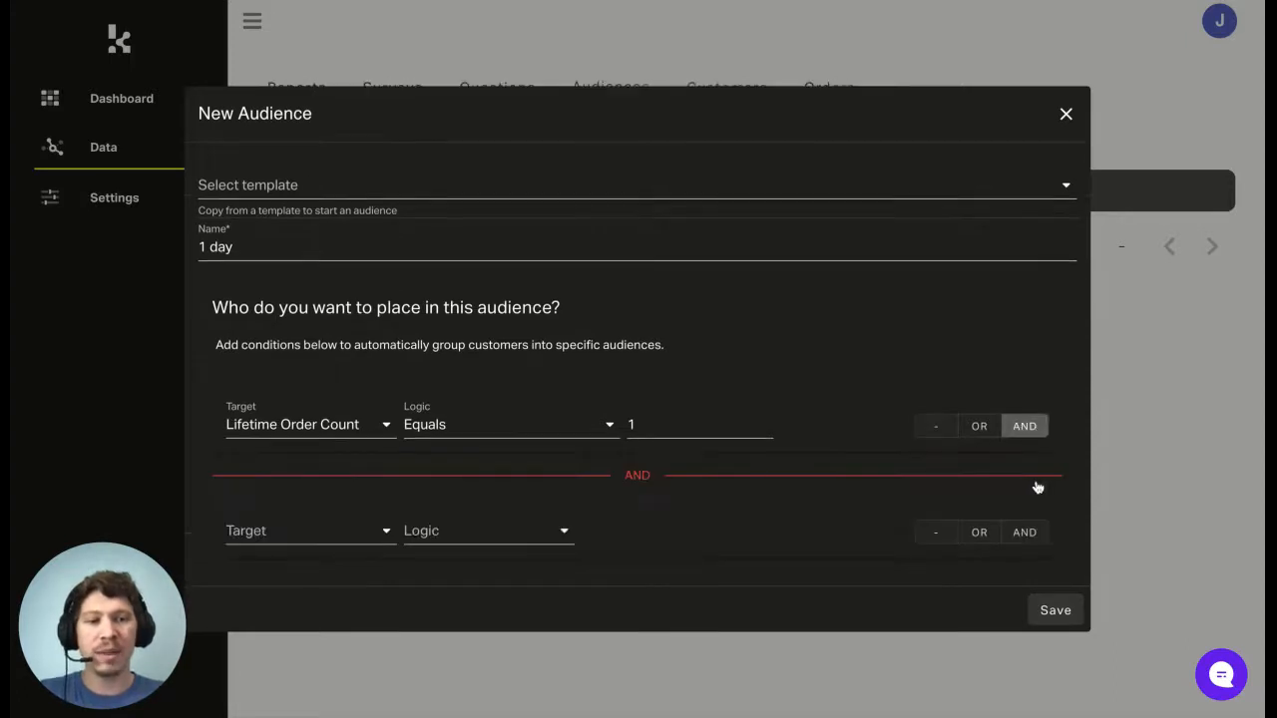
click(291, 531)
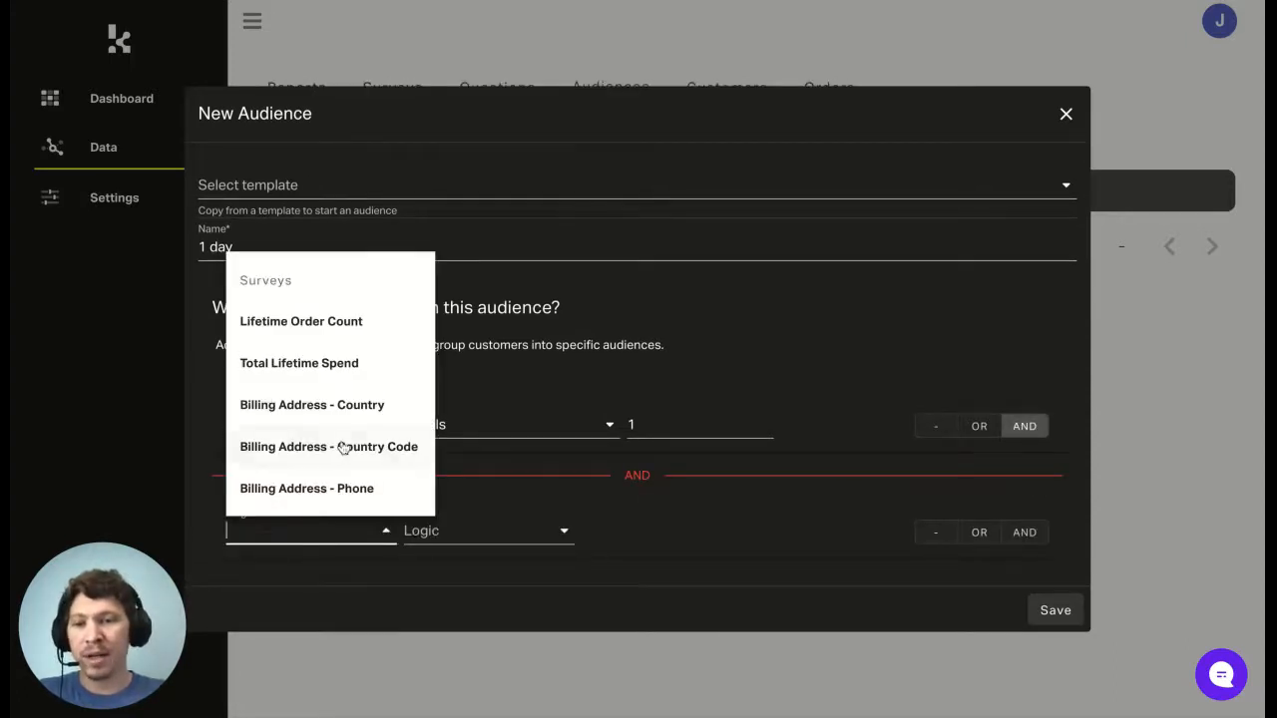
scroll(322, 509, down, 5)
scroll(344, 451, down, 10)
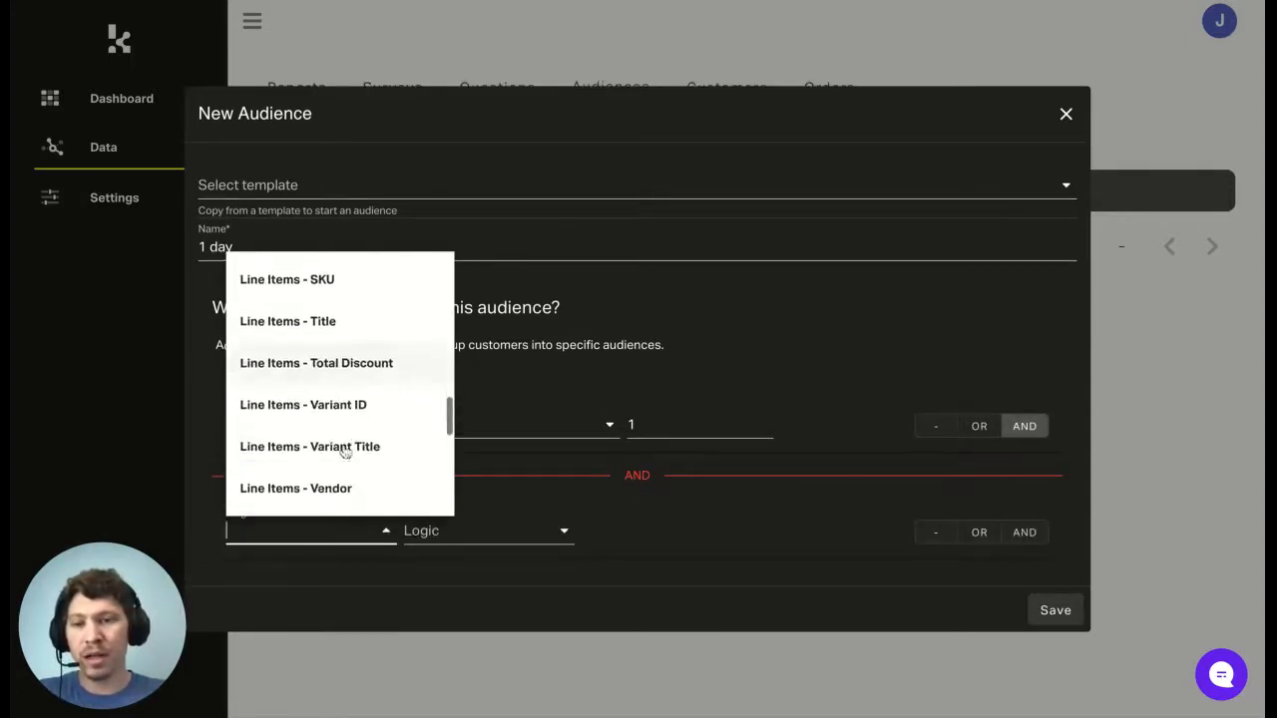
scroll(340, 384, down, 12)
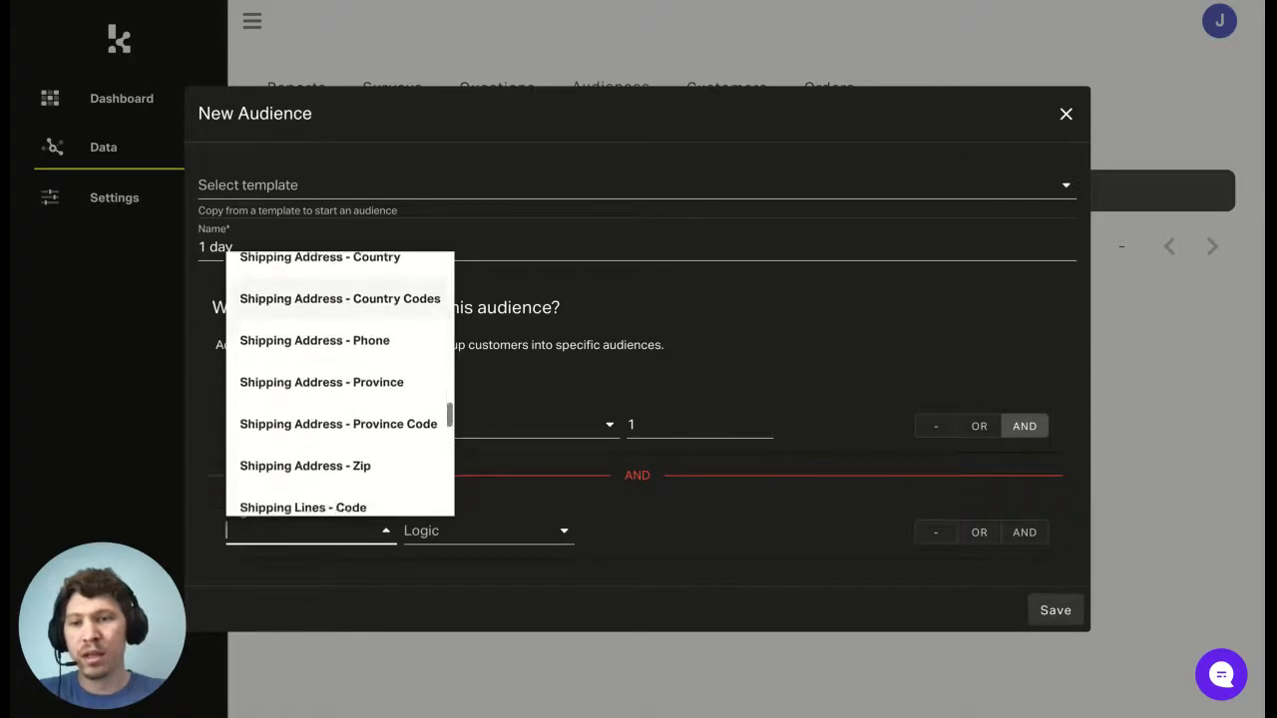
scroll(339, 384, up, 1)
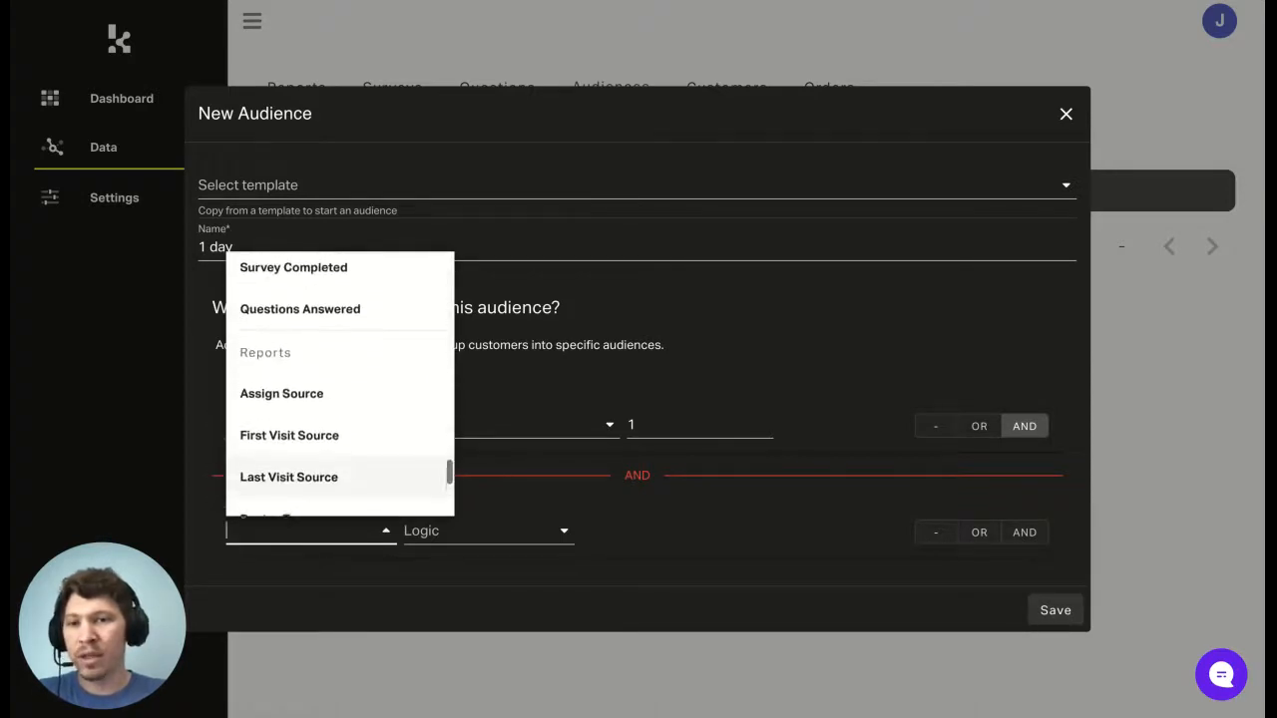
click(342, 312)
click(488, 544)
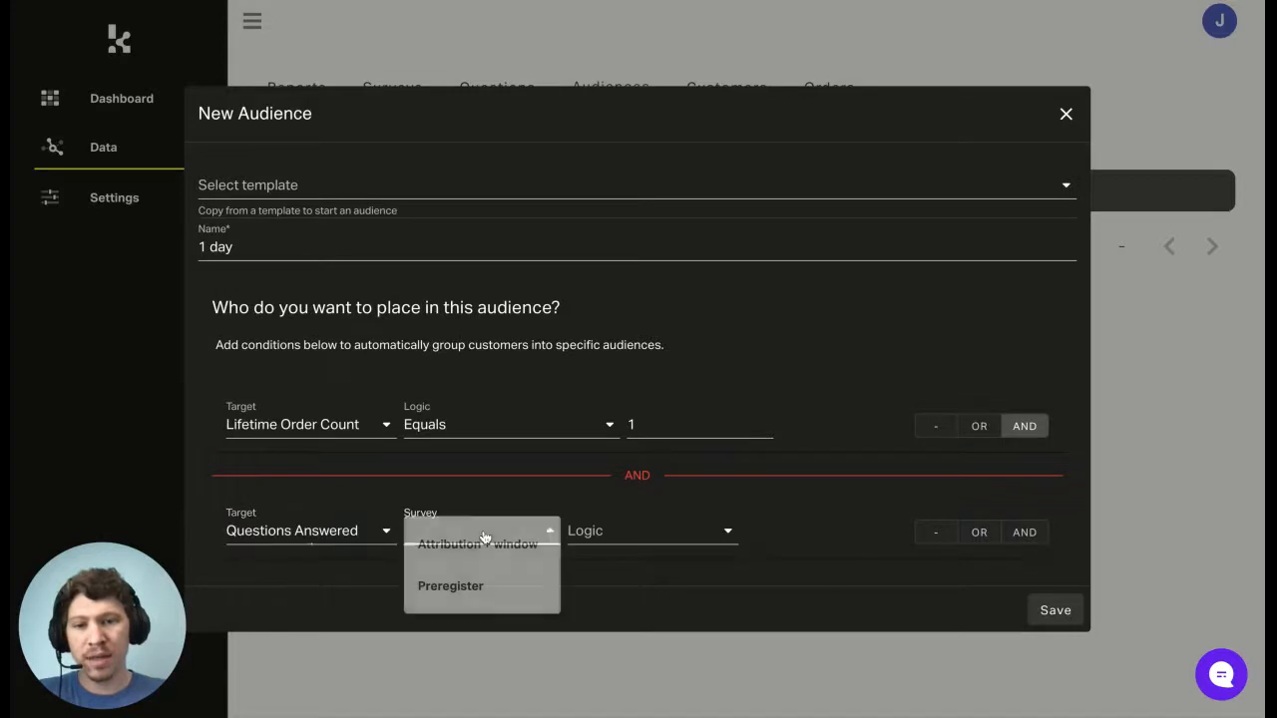
click(501, 563)
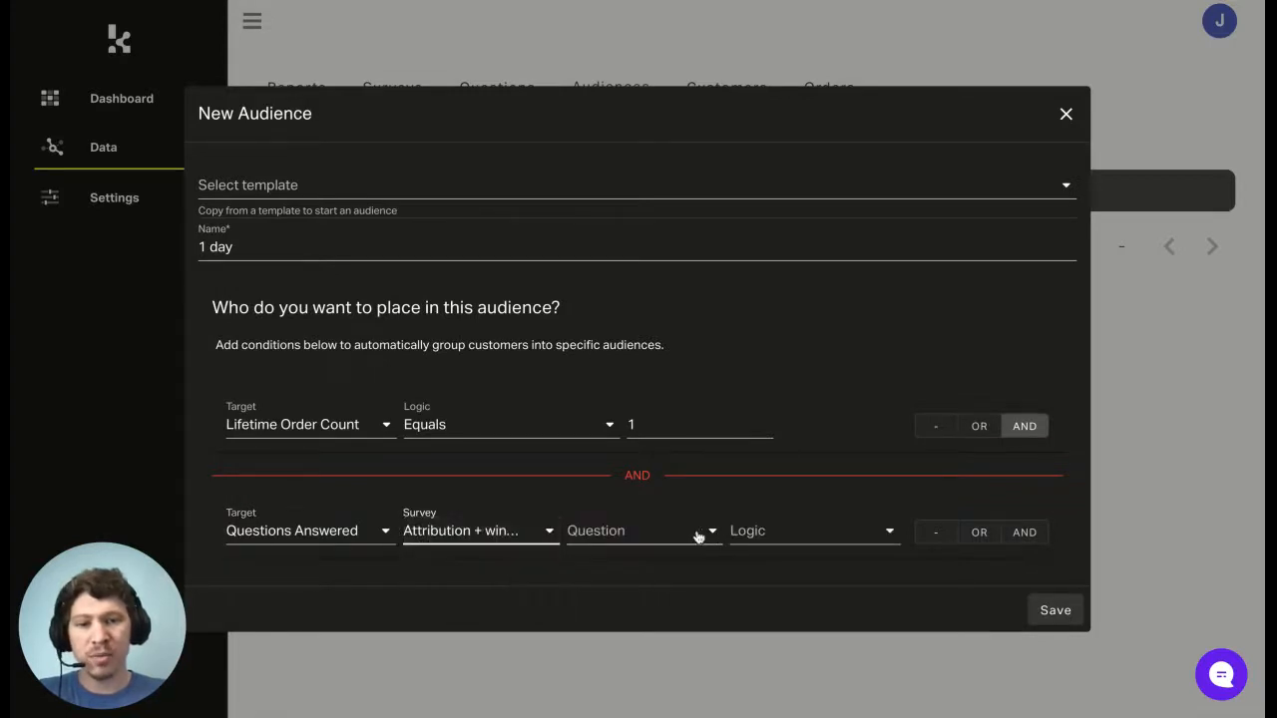
Step: Complete the second condition with the question on how long customers knew about us, logic In and answer "< 1 day"
click(699, 535)
click(693, 682)
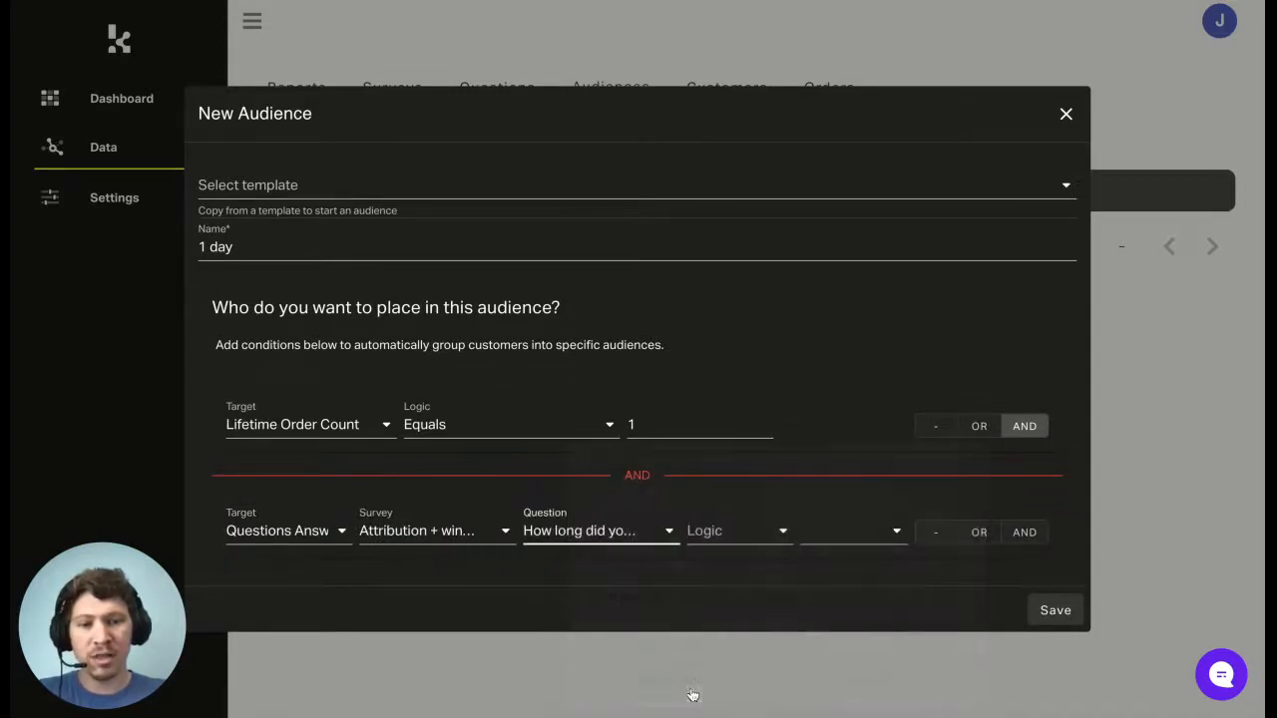
click(739, 532)
click(730, 541)
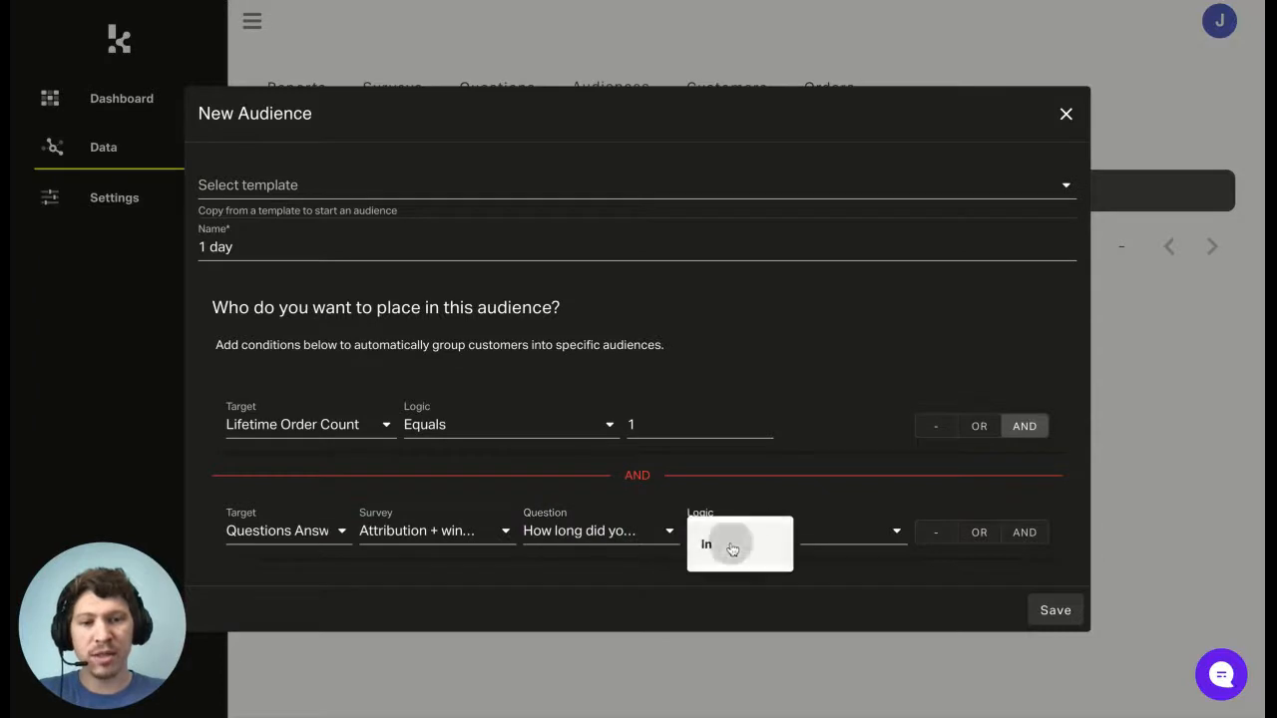
click(866, 538)
click(830, 473)
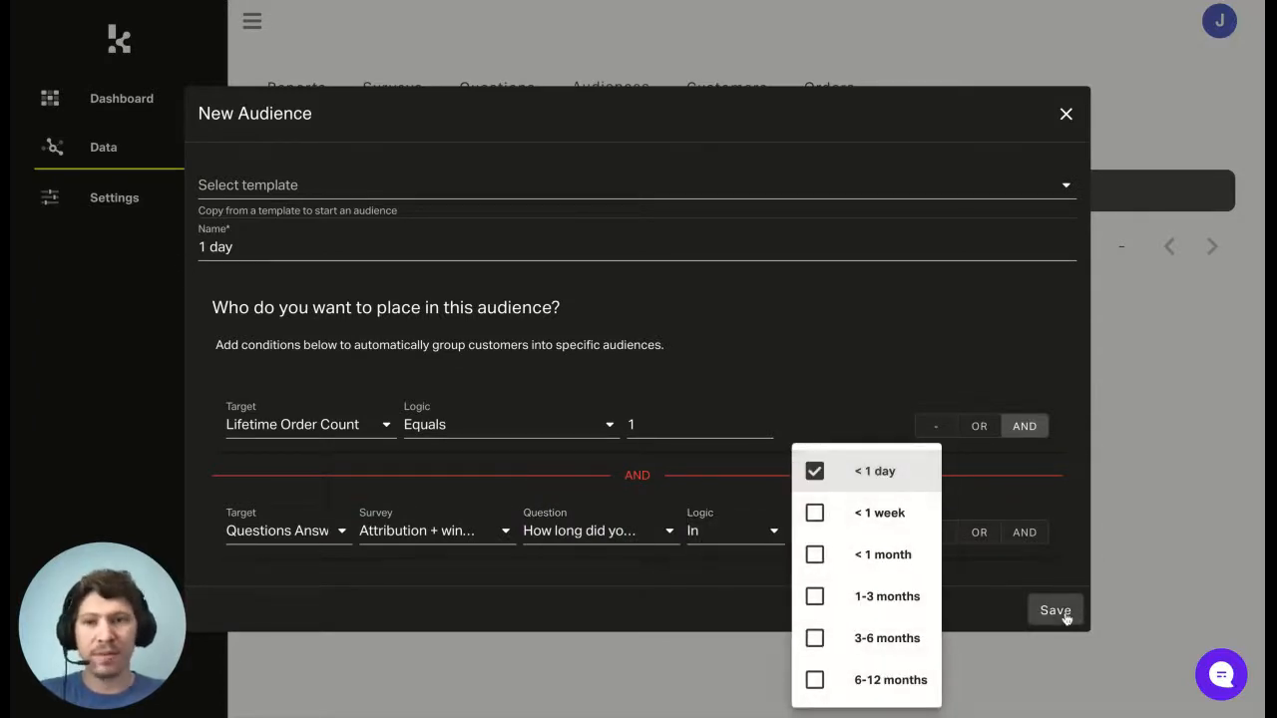
Step: Rename the audience as "1 day window" and save it
click(419, 250)
text(window)
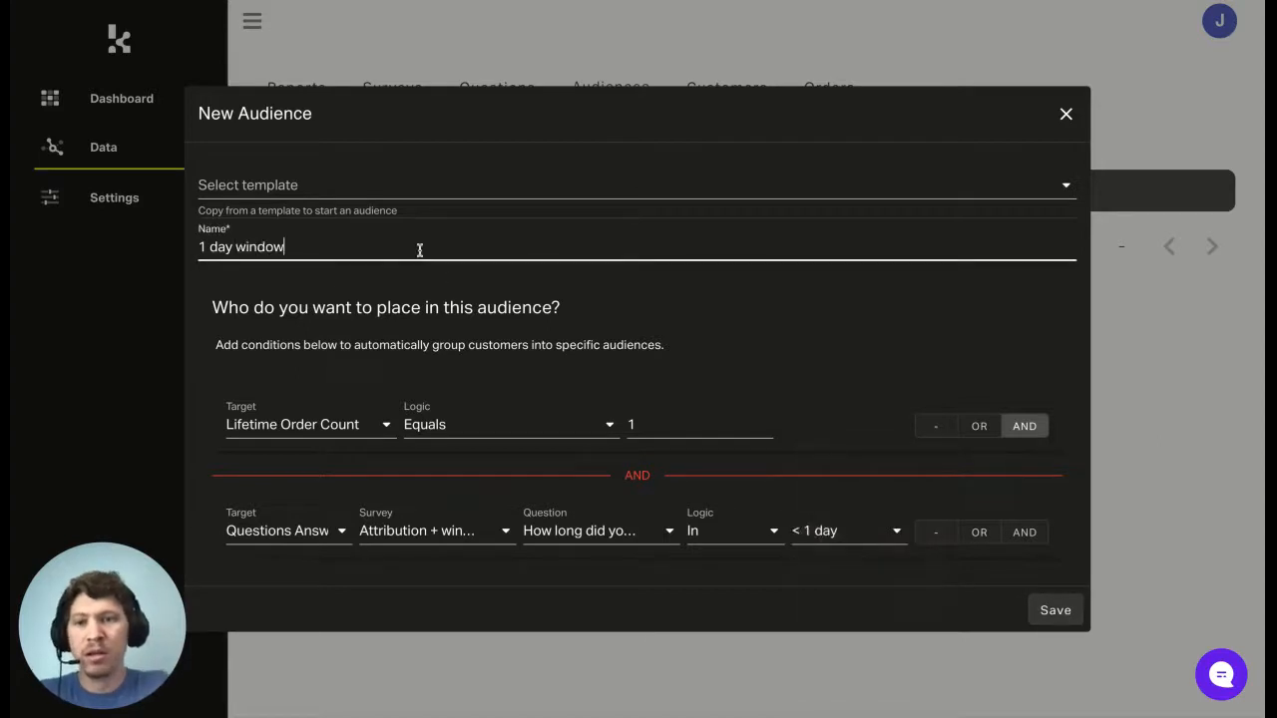
click(1042, 616)
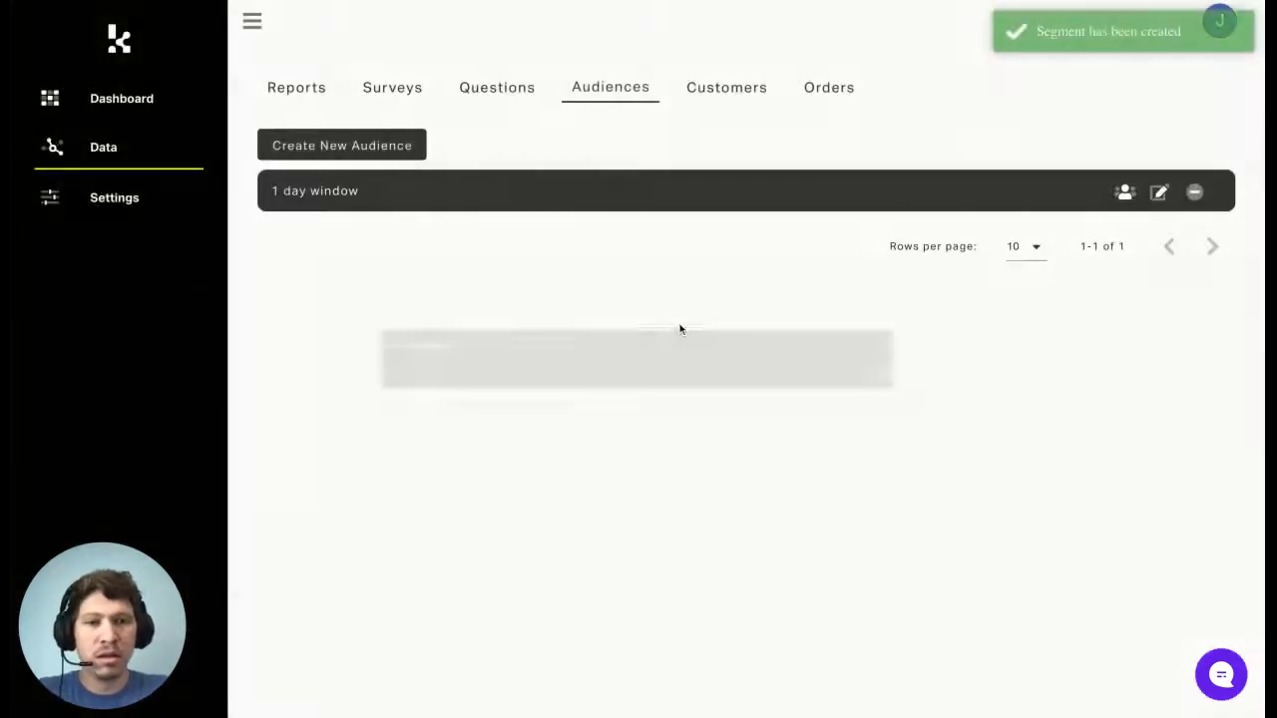
Step: Start a new audience and name it "7 Day window"
click(395, 147)
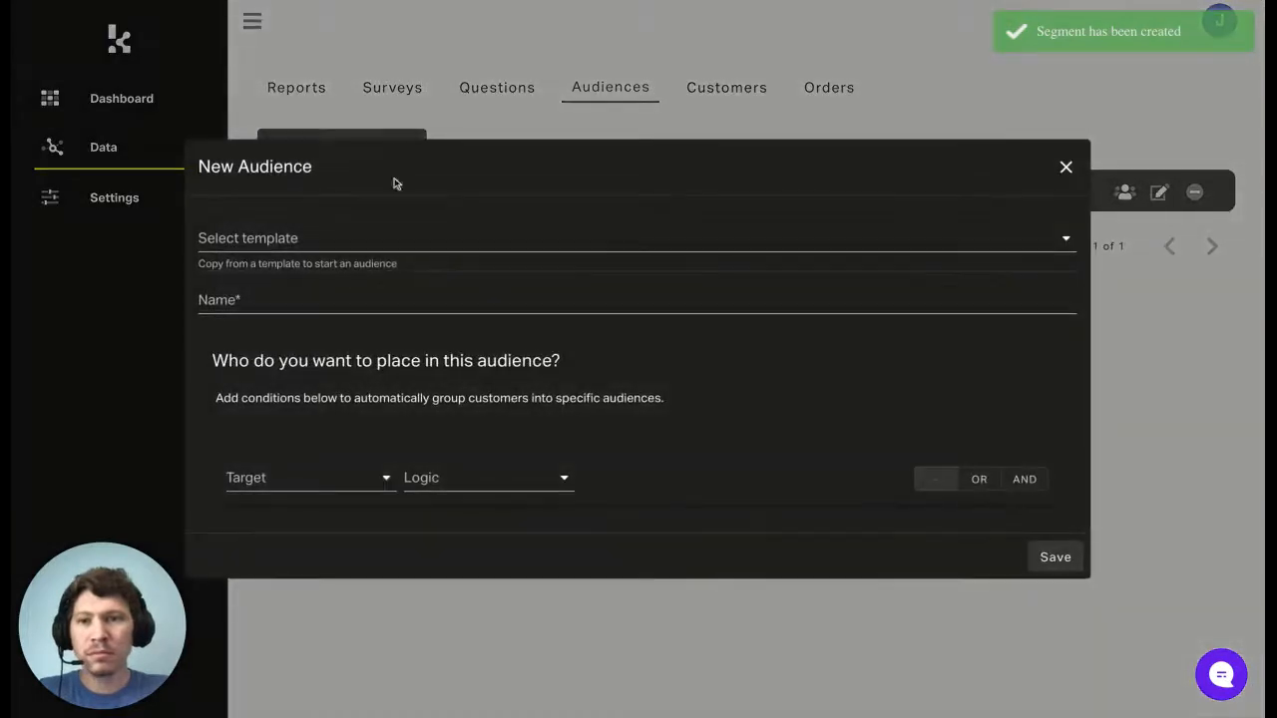
click(287, 299)
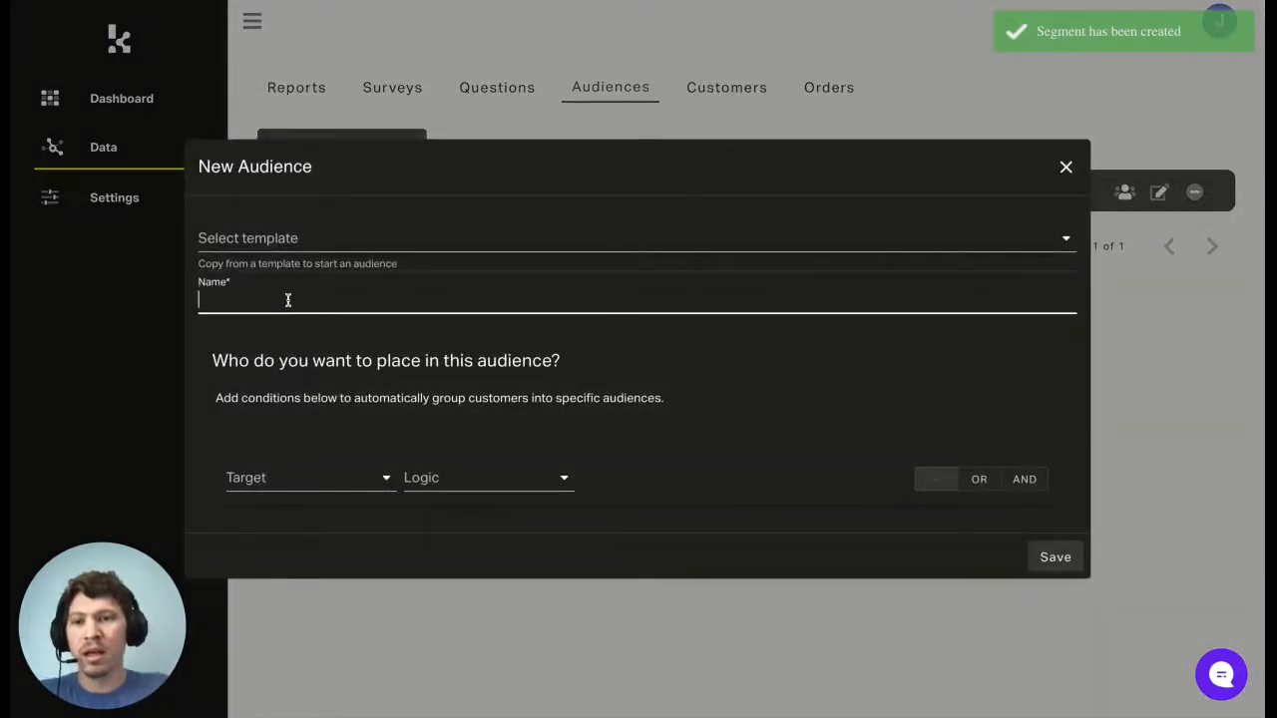
text(7 Da)
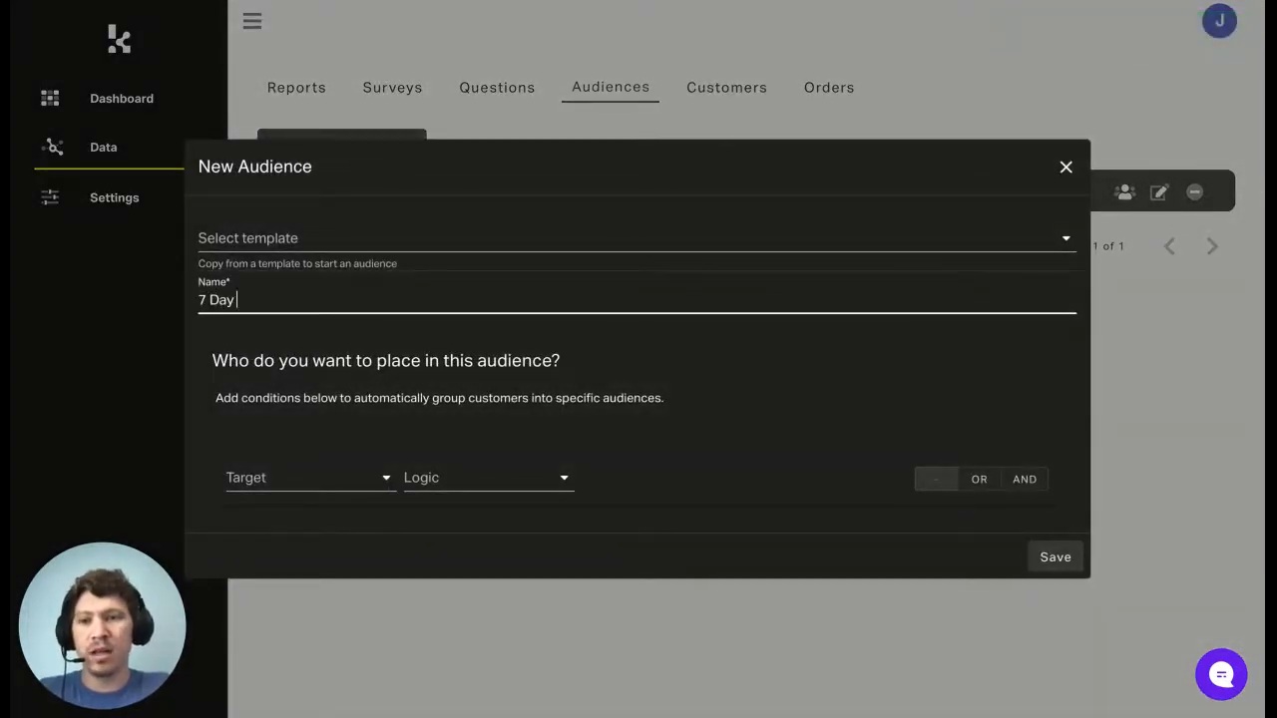
Step: Set the first condition of the "7 Day window" audience to Lifetime Order Count equals 1
click(319, 476)
scroll(350, 329, down, 5)
scroll(352, 321, up, 10)
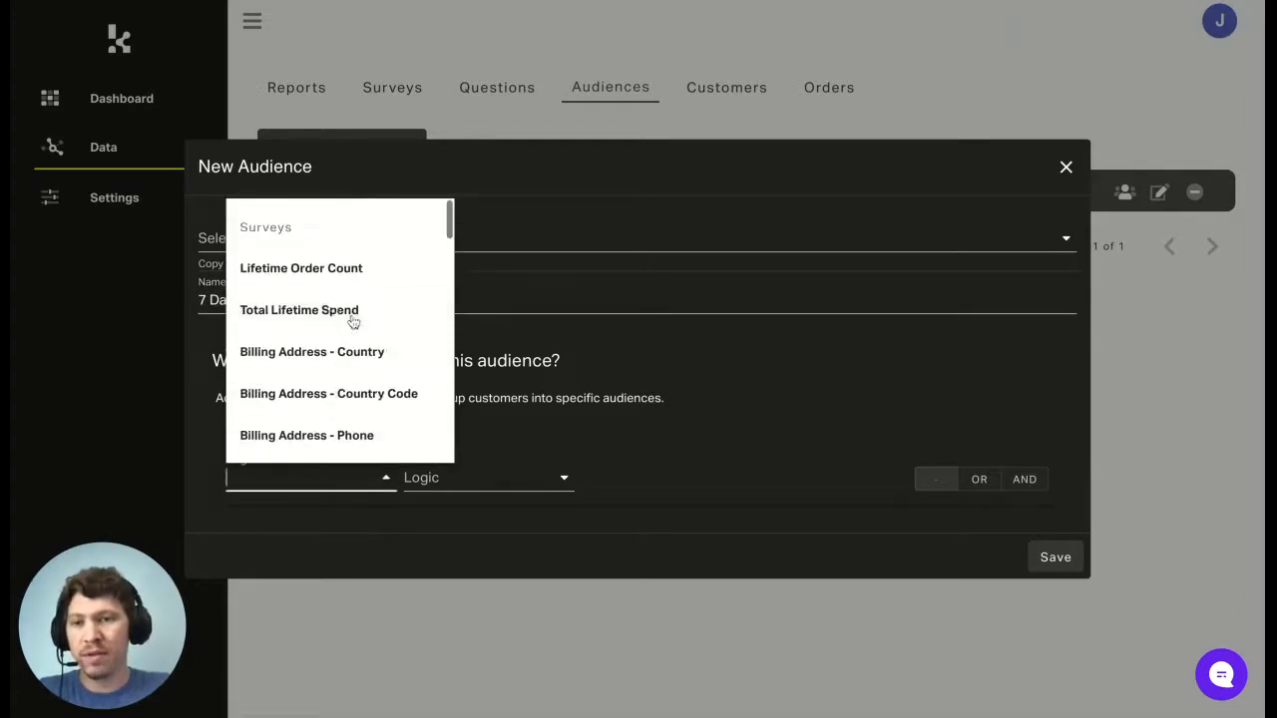
click(321, 285)
click(459, 478)
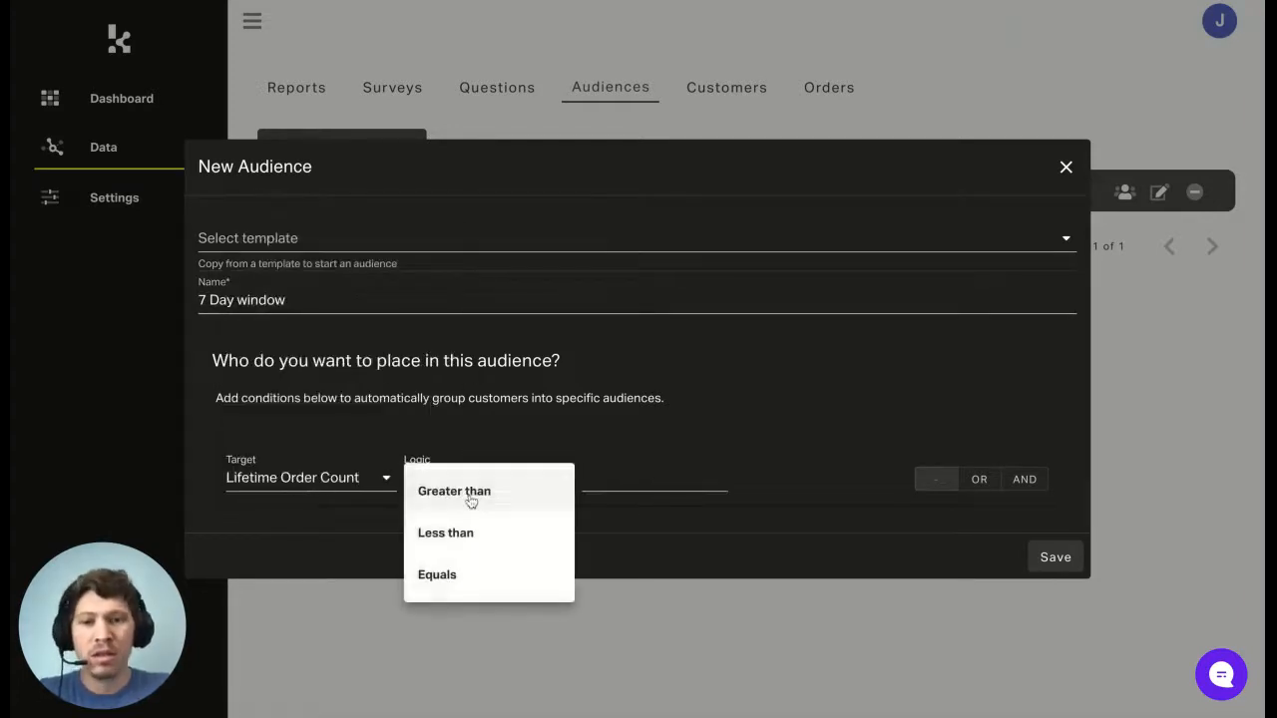
click(462, 575)
click(678, 477)
text(1)
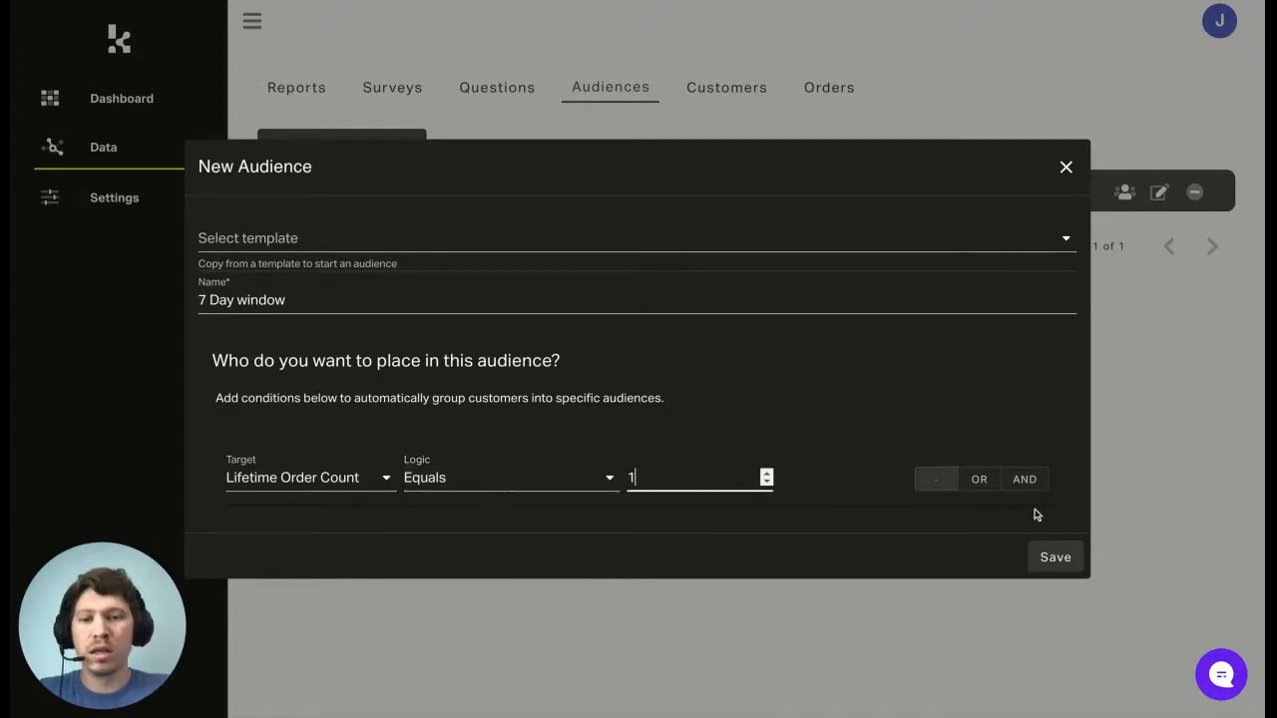
Step: Add an AND condition to the "7 Day window" audience targeting Questions Answered in the "Attribution + window" survey
click(1024, 479)
click(255, 531)
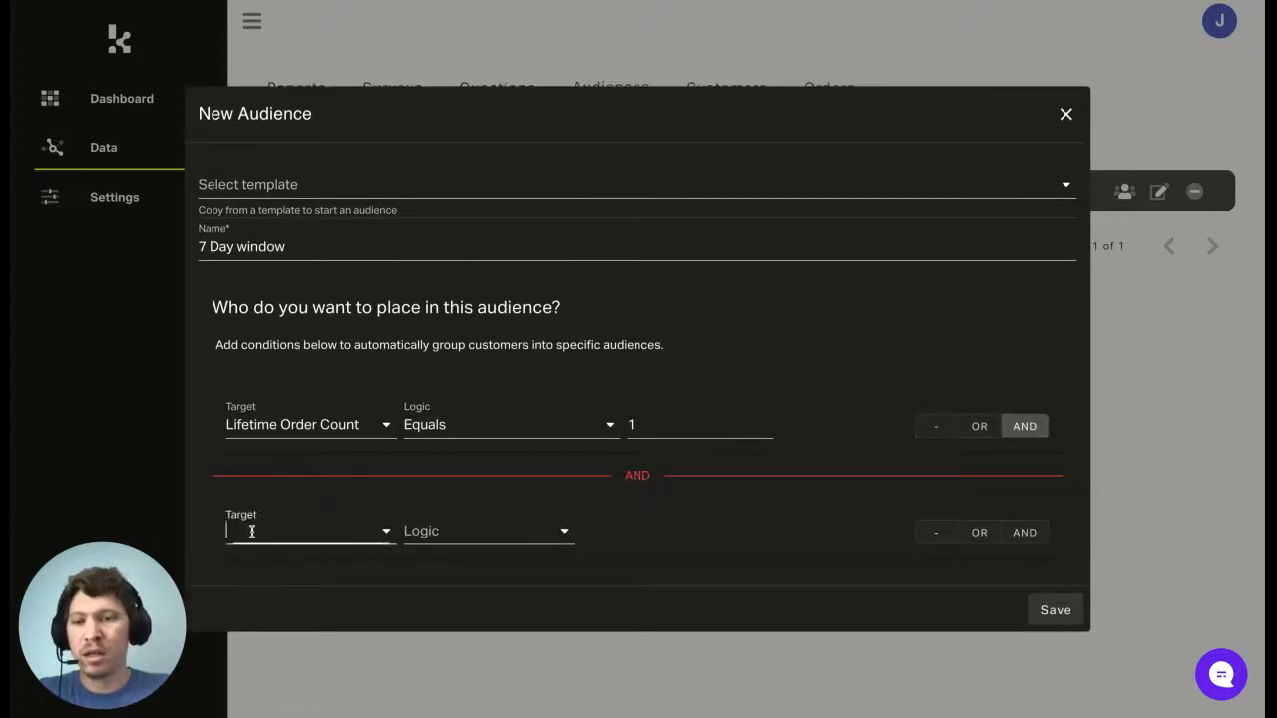
scroll(323, 402, down, 5)
scroll(328, 403, down, 5)
scroll(329, 404, up, 3)
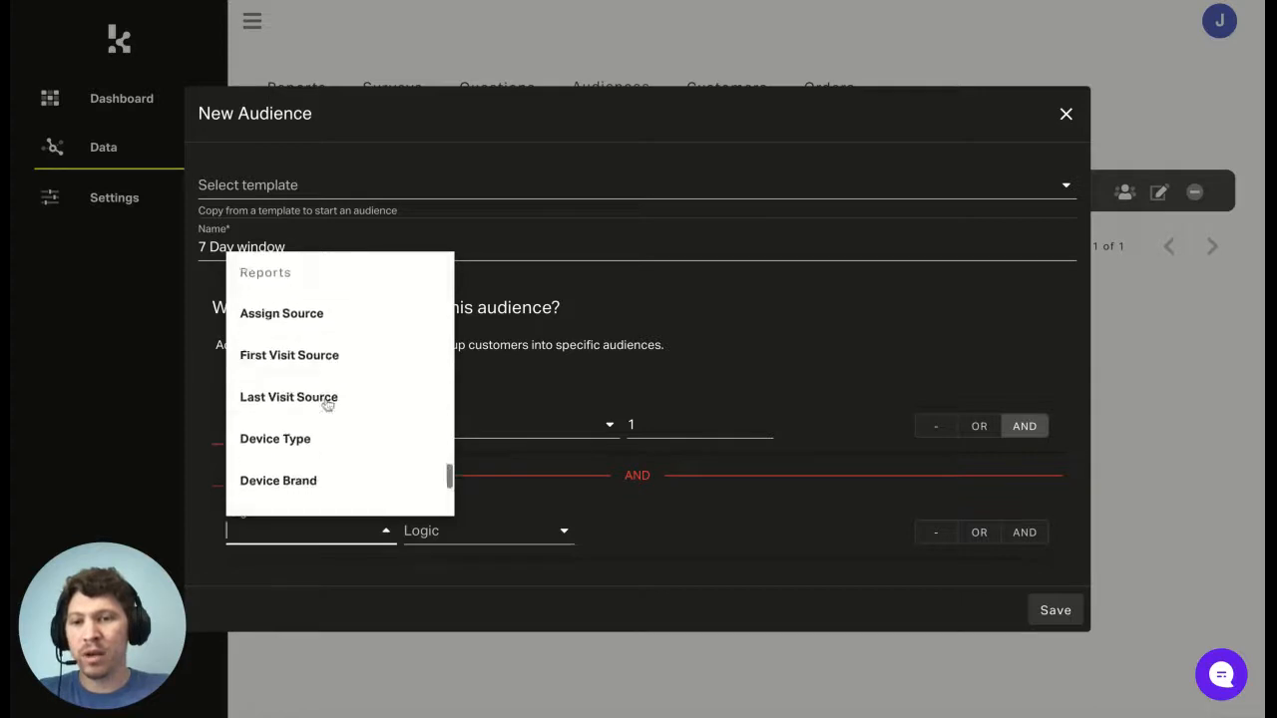
click(339, 342)
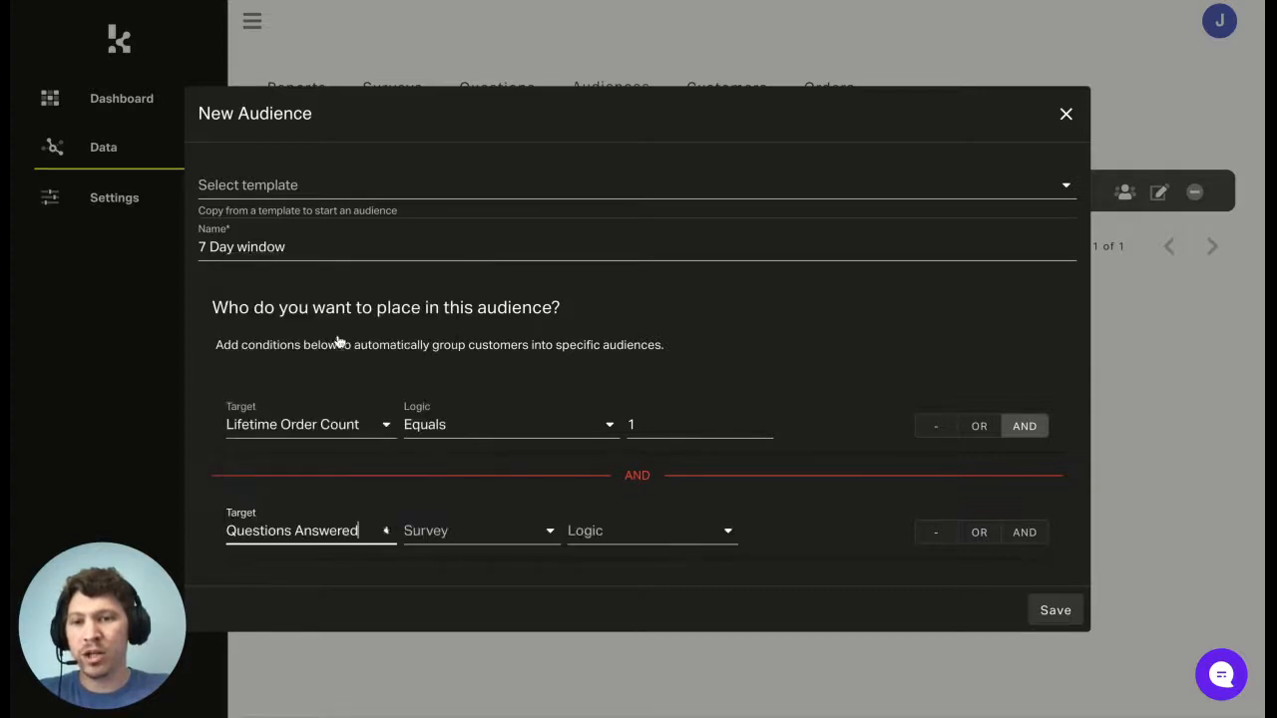
click(442, 530)
click(482, 545)
Step: Set the second condition's question to "How long did you know about us before making your first purchase?" with logic In
click(620, 530)
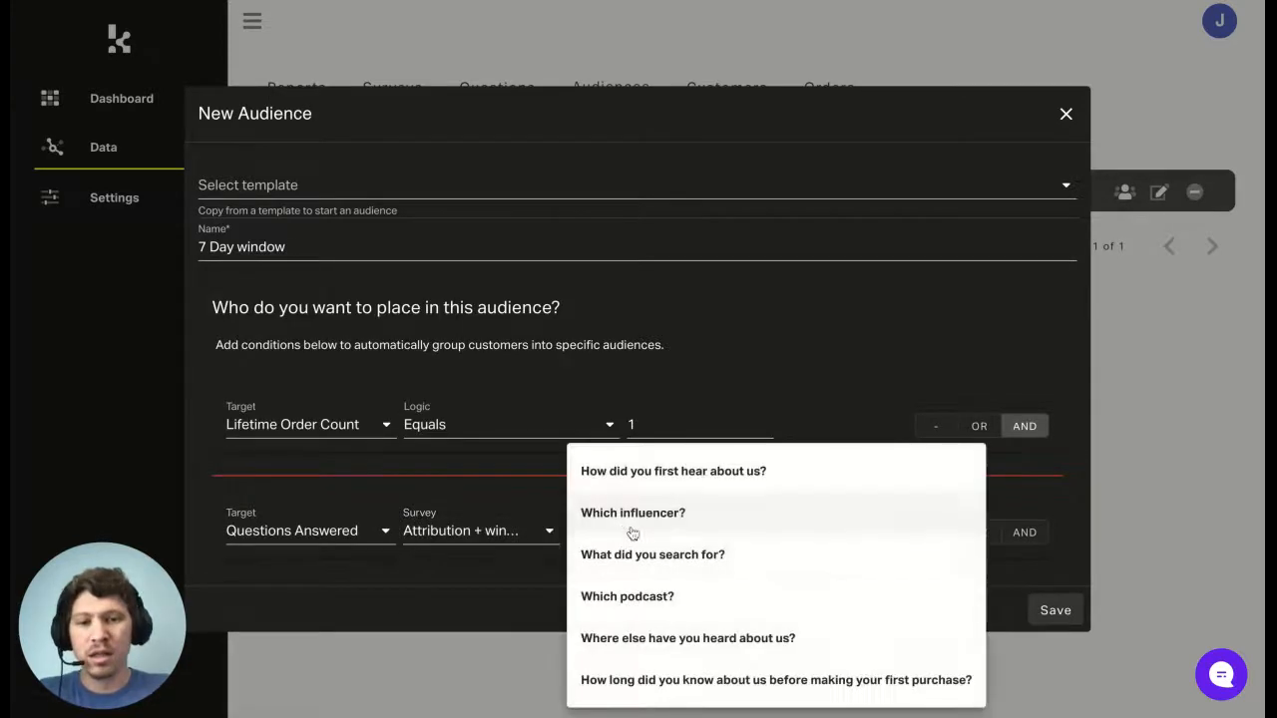
click(696, 676)
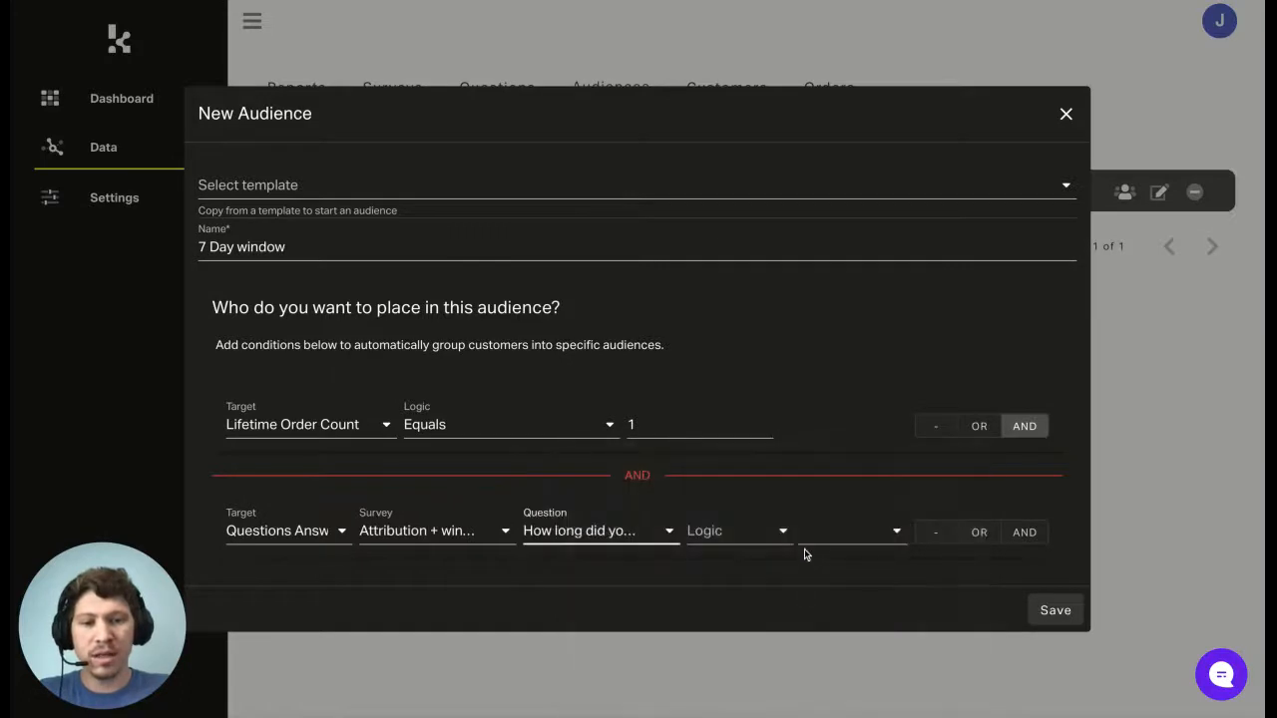
click(740, 537)
click(738, 546)
Step: Select the answers "< 1 day" and "< 1 week" for the second condition and save the "7 Day window" audience
click(895, 531)
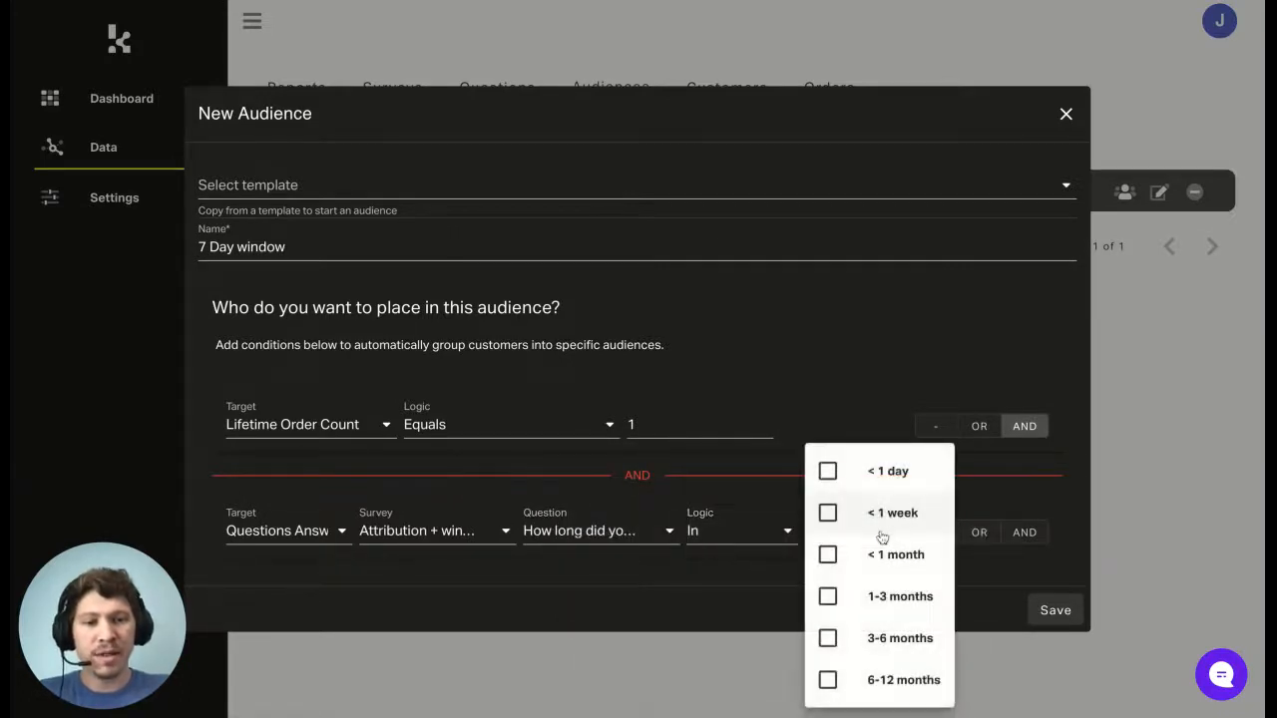
click(816, 472)
click(826, 515)
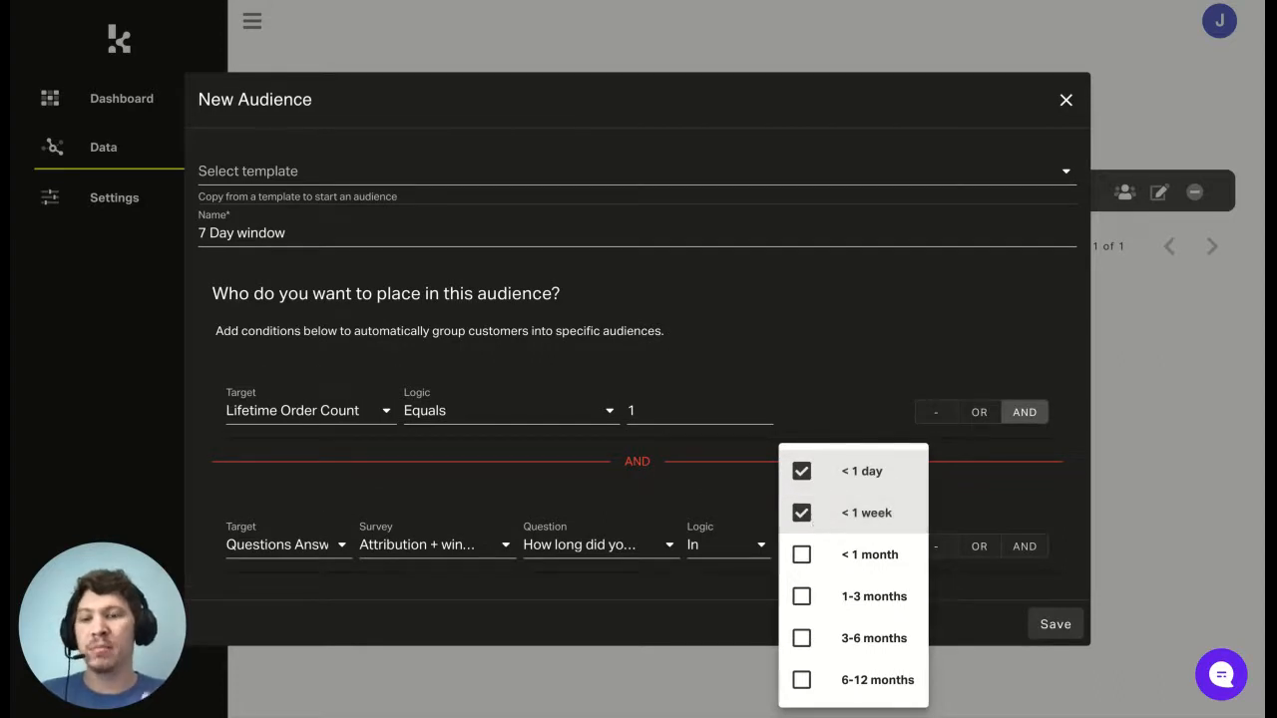
click(1057, 625)
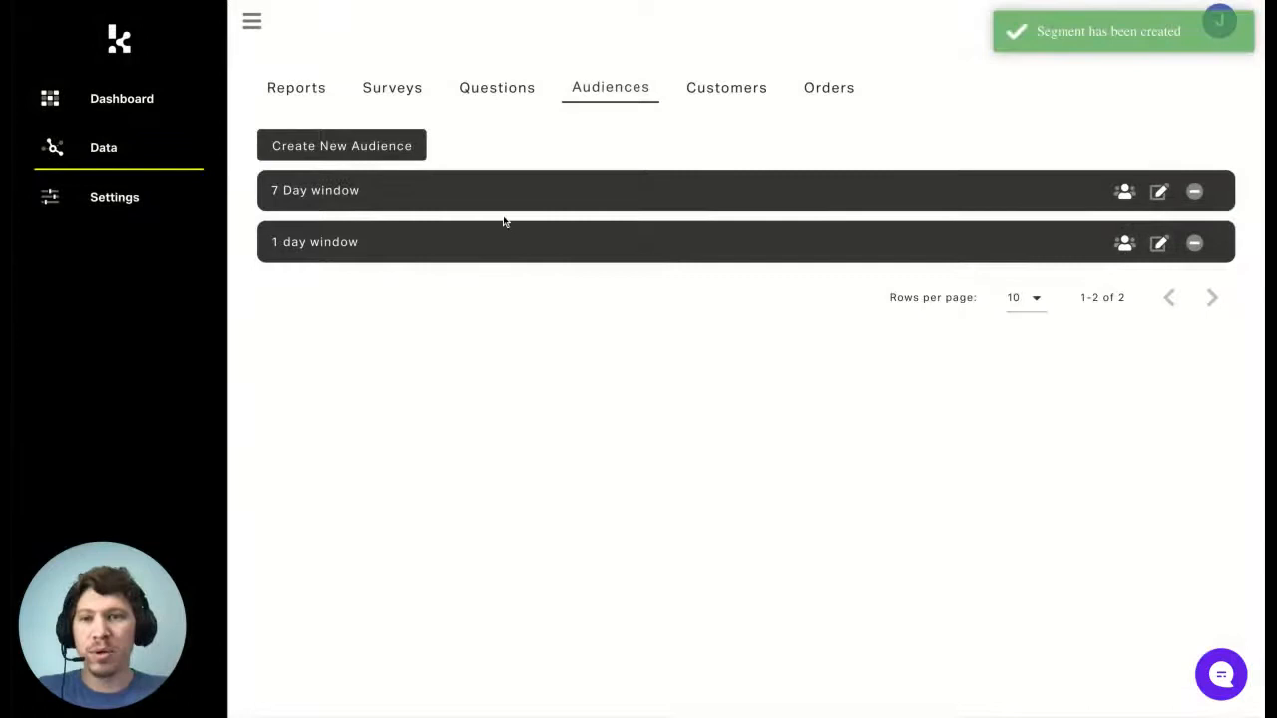
Step: Start another new audience and name it "> 1 month"
click(409, 157)
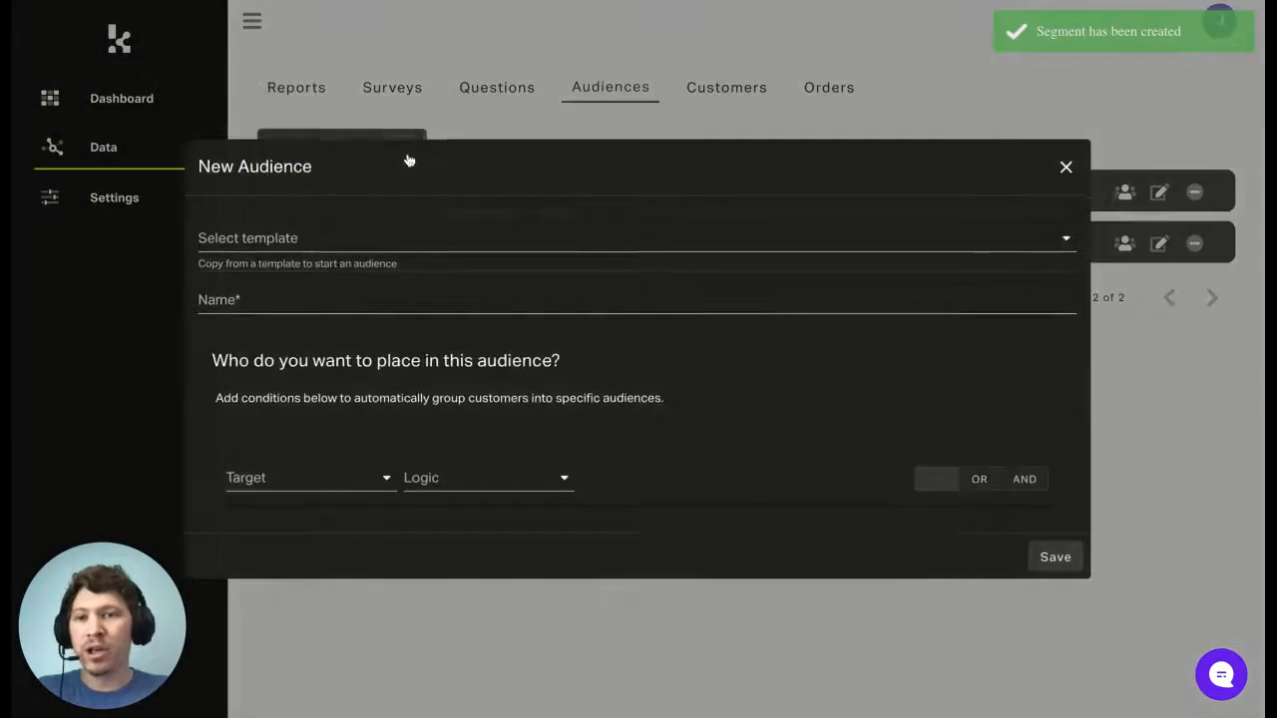
click(354, 466)
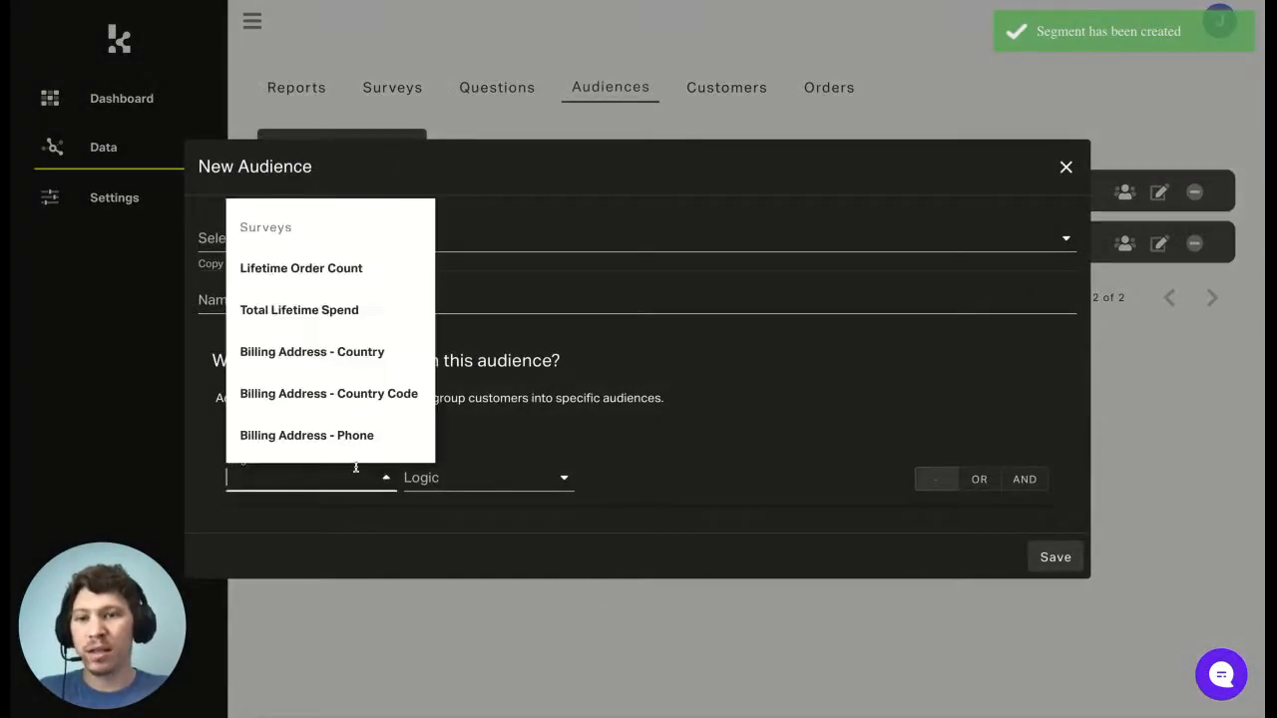
click(756, 457)
click(610, 305)
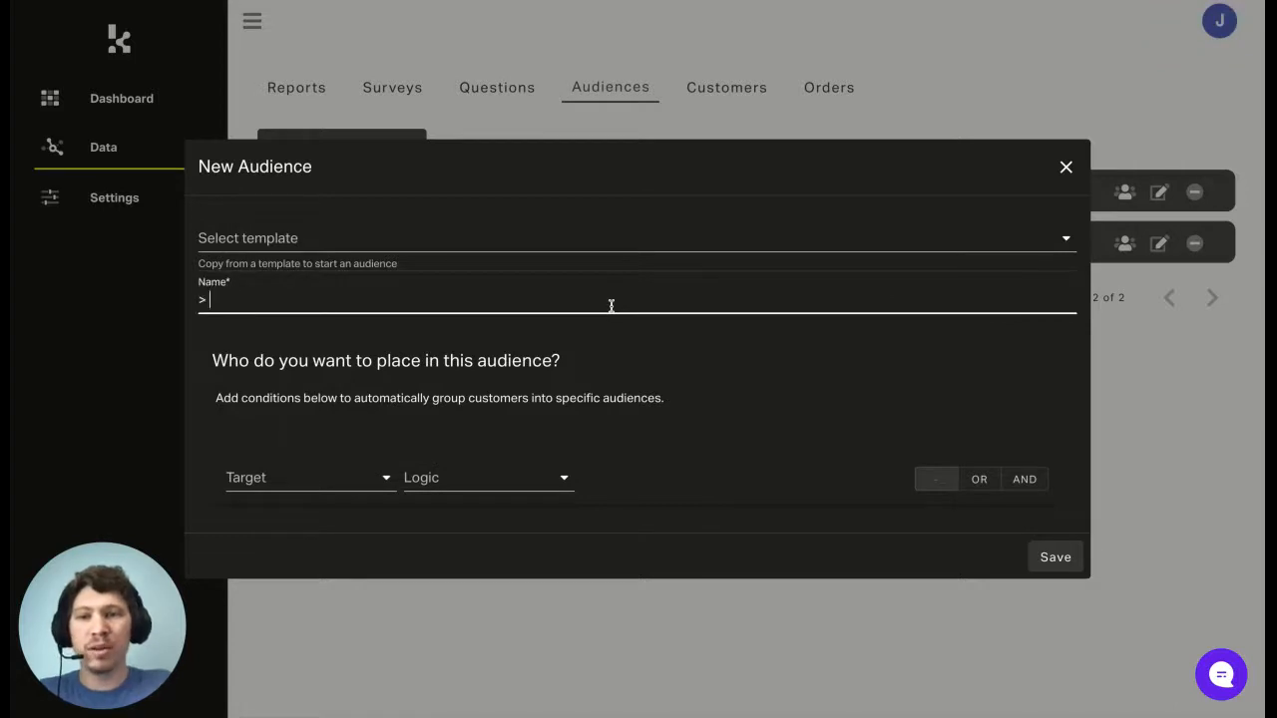
text(> 1 month)
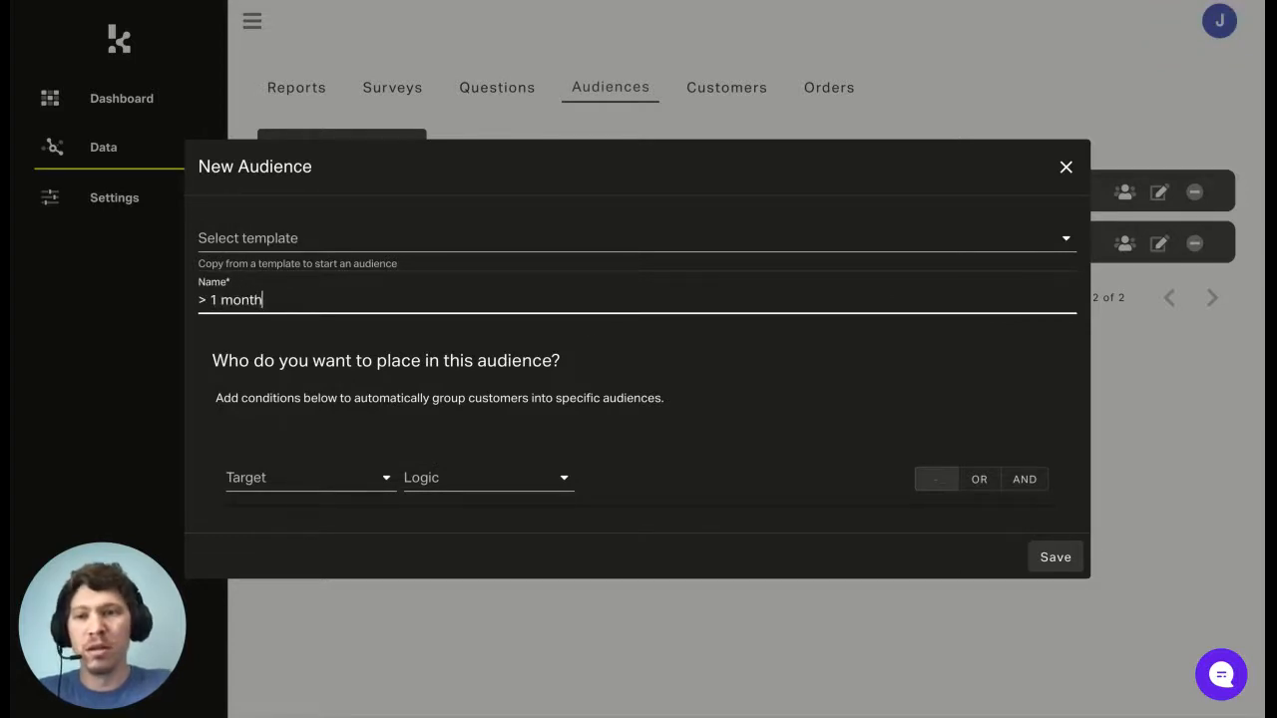
Step: Set the first condition of the "> 1 month" audience to Lifetime Order Count equals 1
click(367, 470)
scroll(365, 425, down, 1)
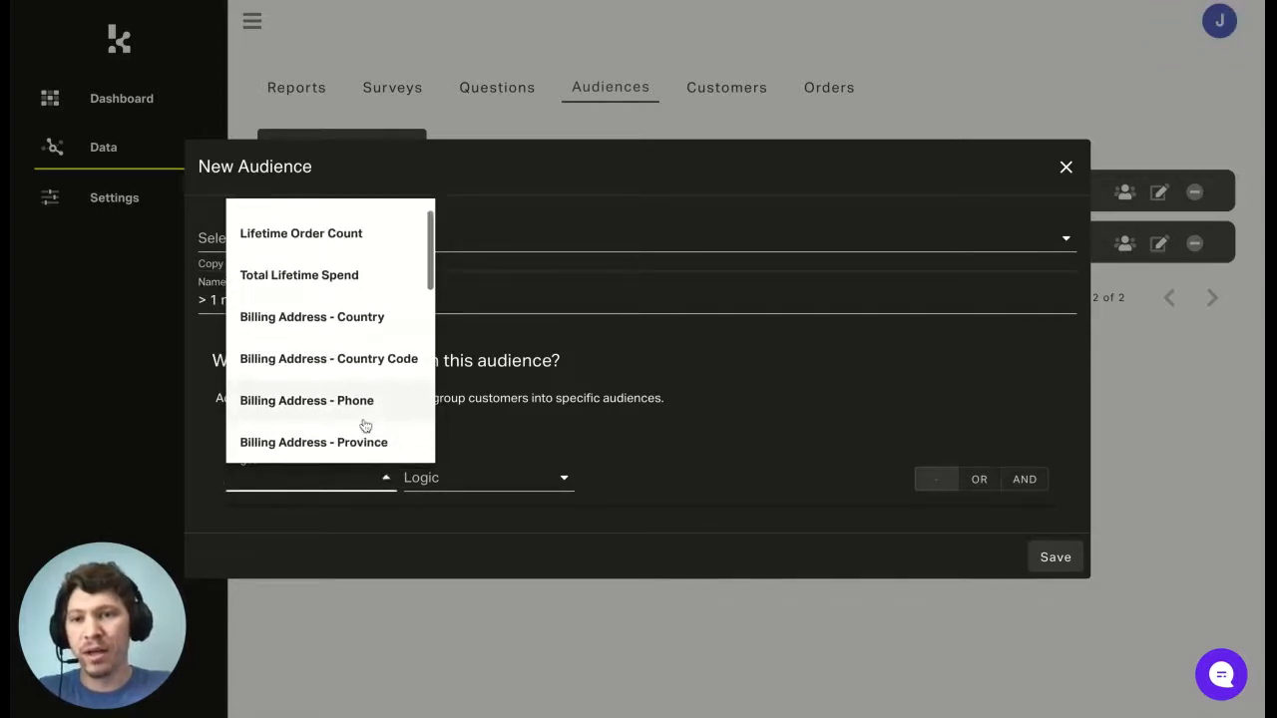
click(342, 234)
click(469, 477)
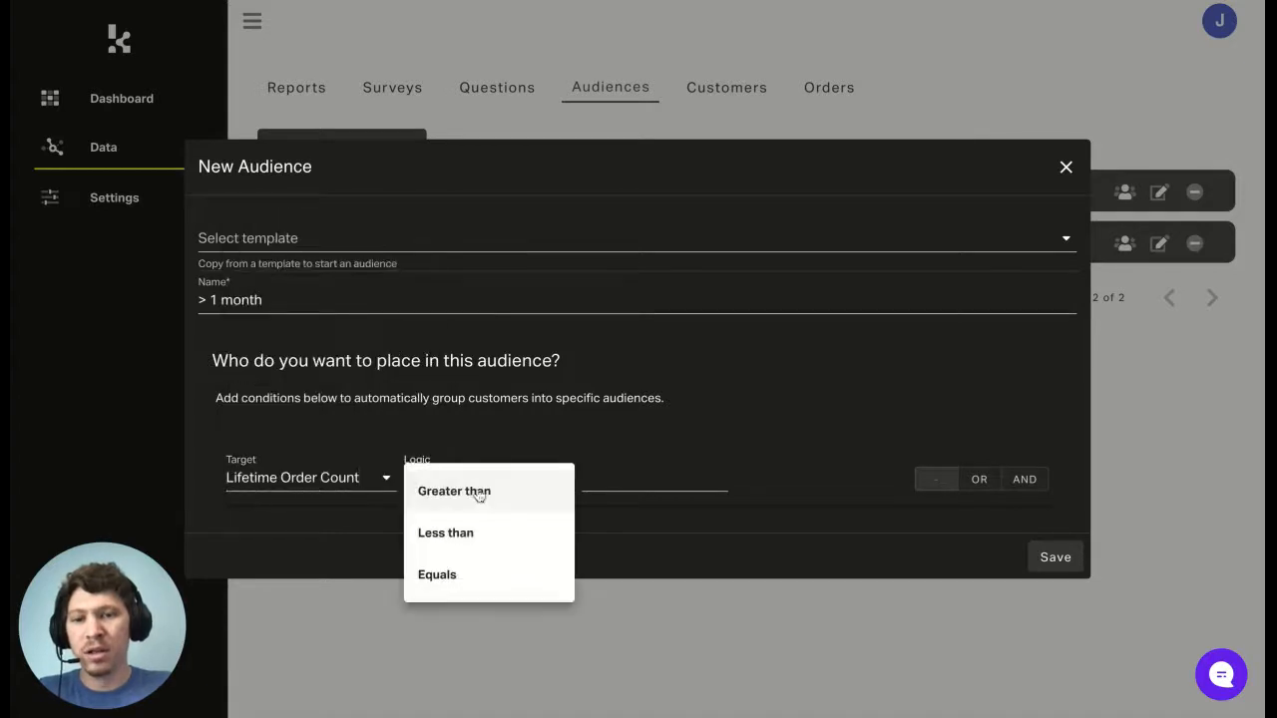
click(456, 579)
click(676, 486)
text(1)
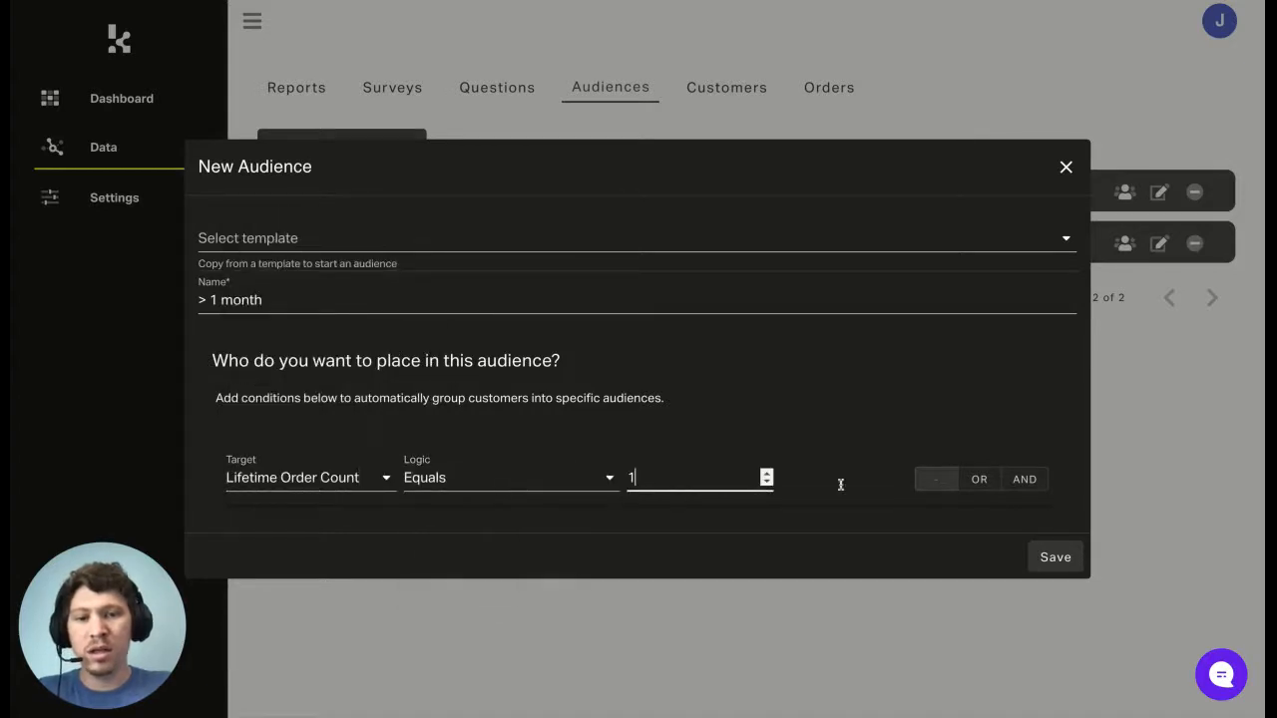
Step: Add an AND condition to the "> 1 month" audience targeting Questions Answered in the "Attribution + window" survey
click(1024, 479)
click(268, 525)
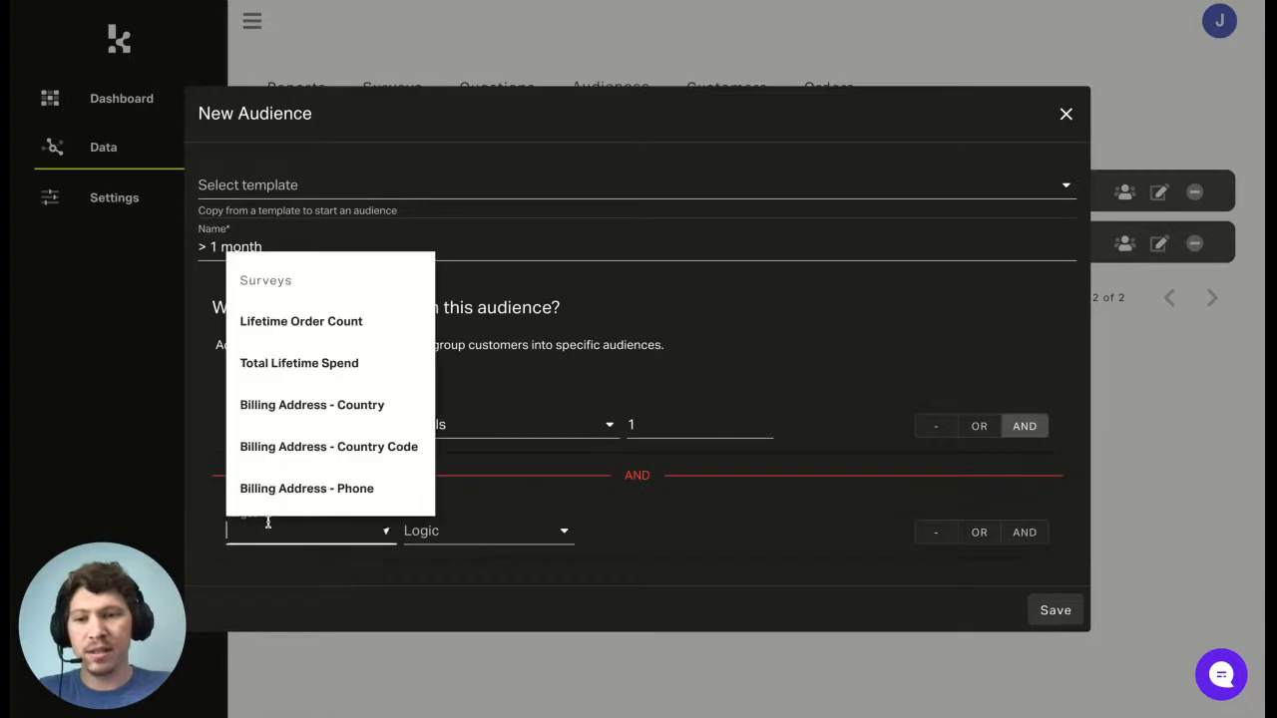
scroll(319, 444, down, 20)
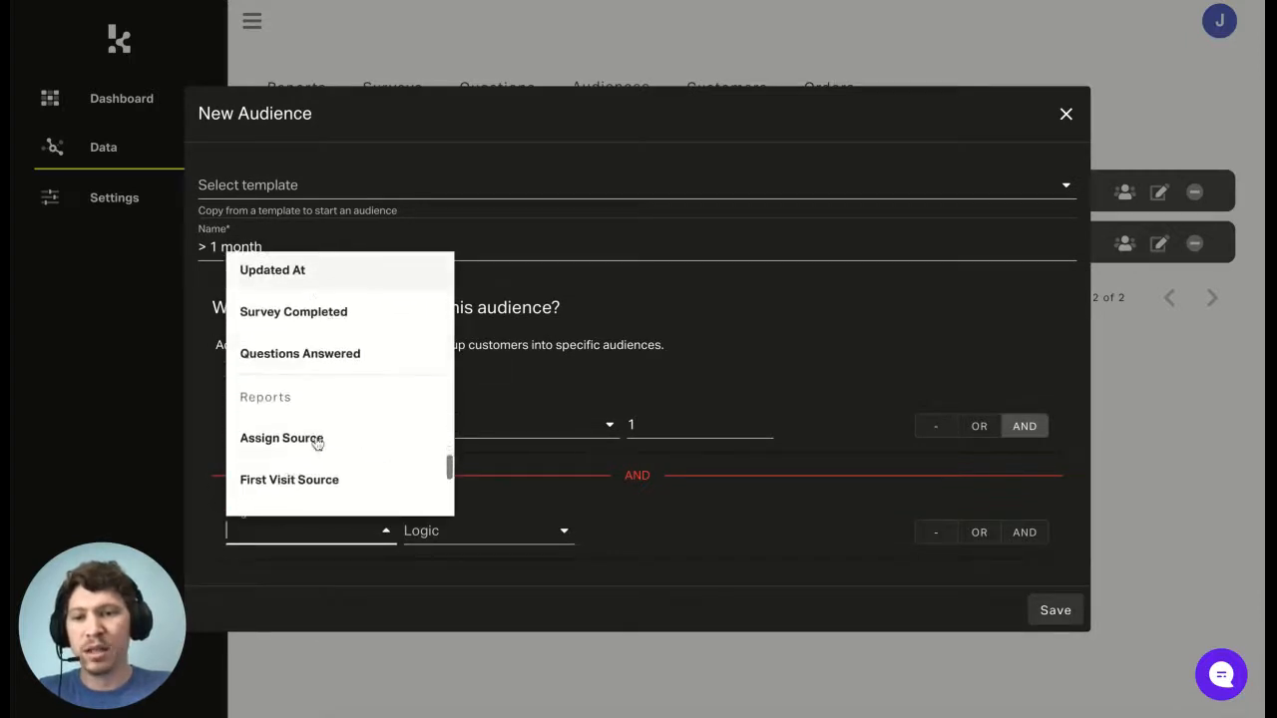
click(313, 355)
click(481, 526)
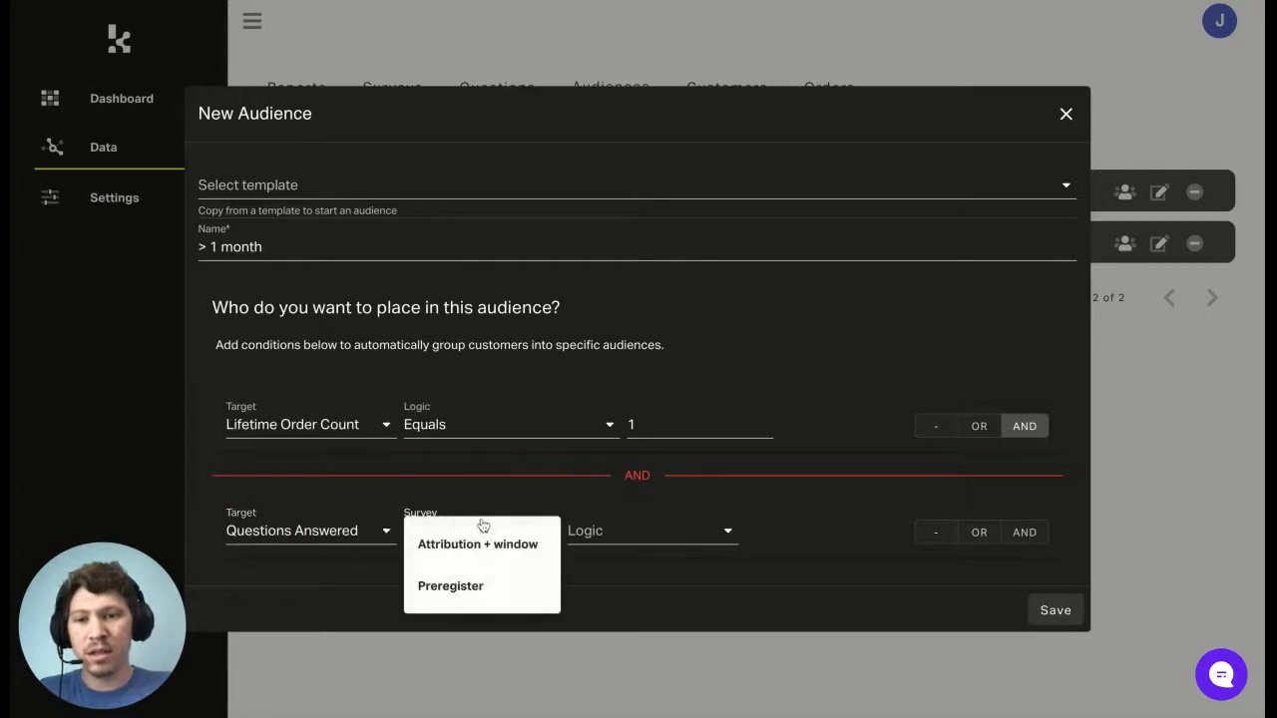
click(482, 558)
Step: Choose the question on how long customers knew about us before their first purchase for the second condition, with logic In
click(599, 541)
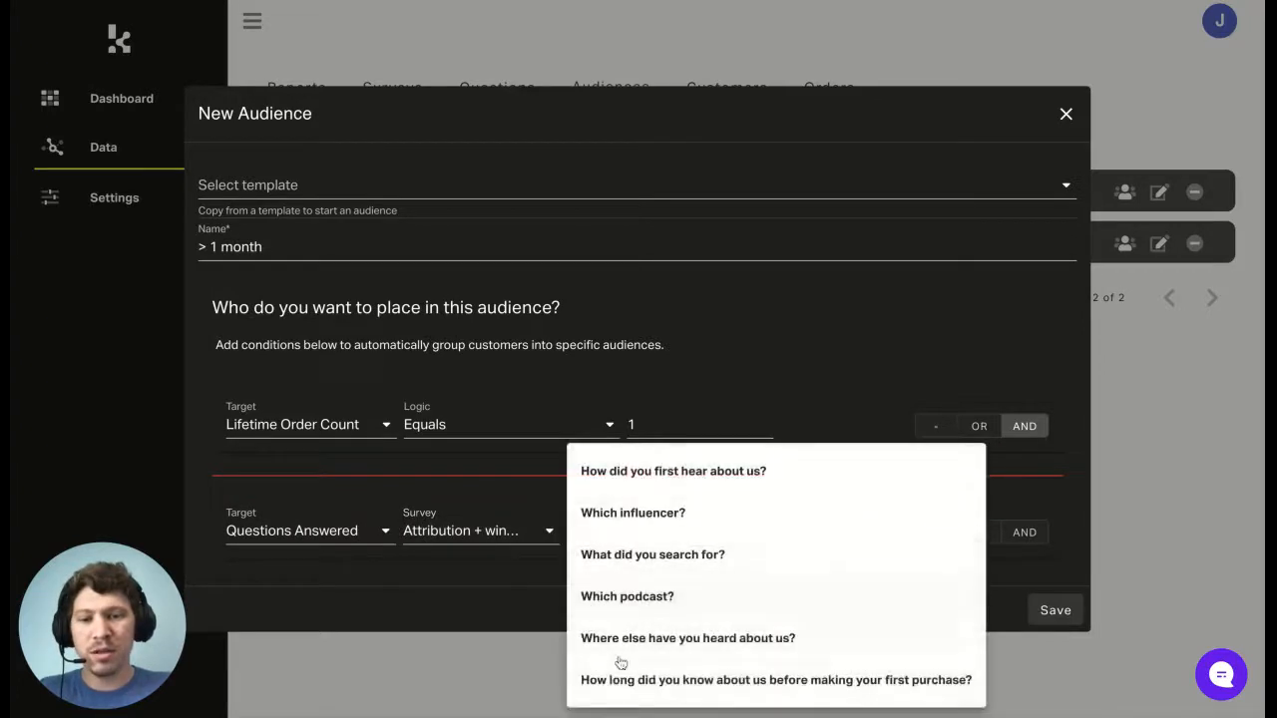
click(625, 679)
click(766, 540)
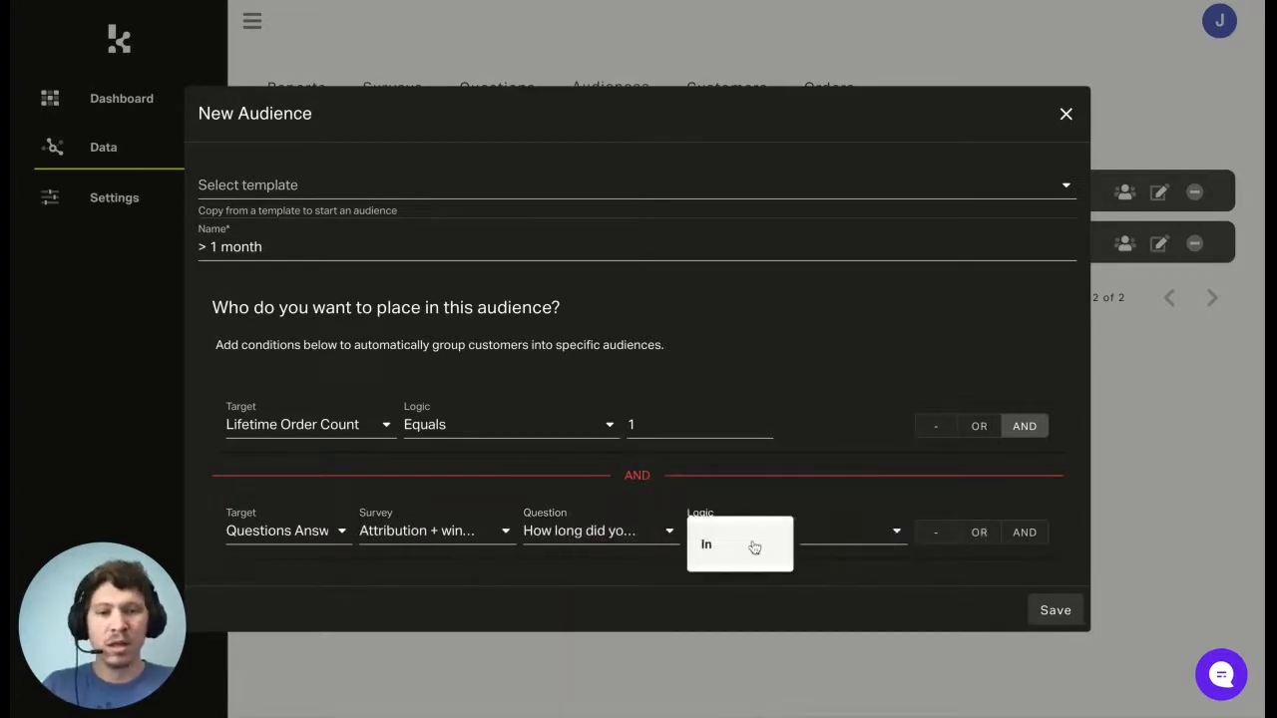
click(752, 546)
Step: Select the answers 1-3 months, 3-6 months, 6-12 months and > 12 months, and save the "> 1 month" audience
click(828, 530)
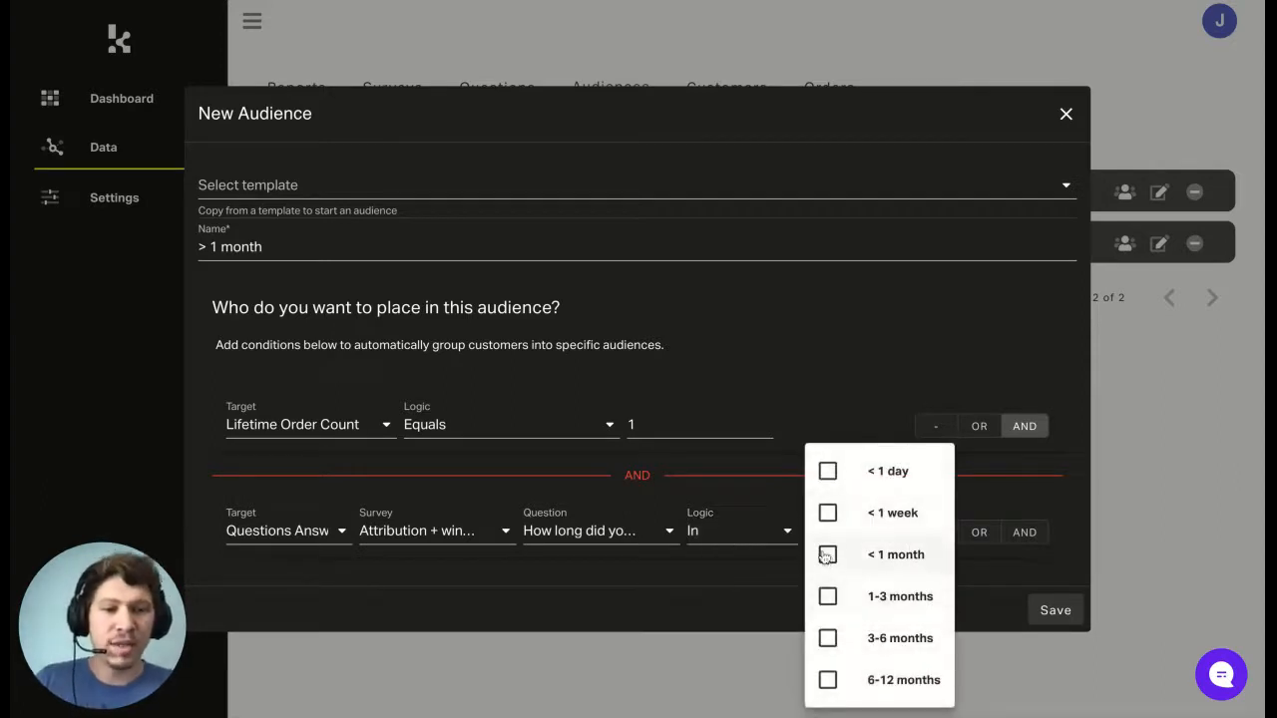
click(828, 595)
click(816, 648)
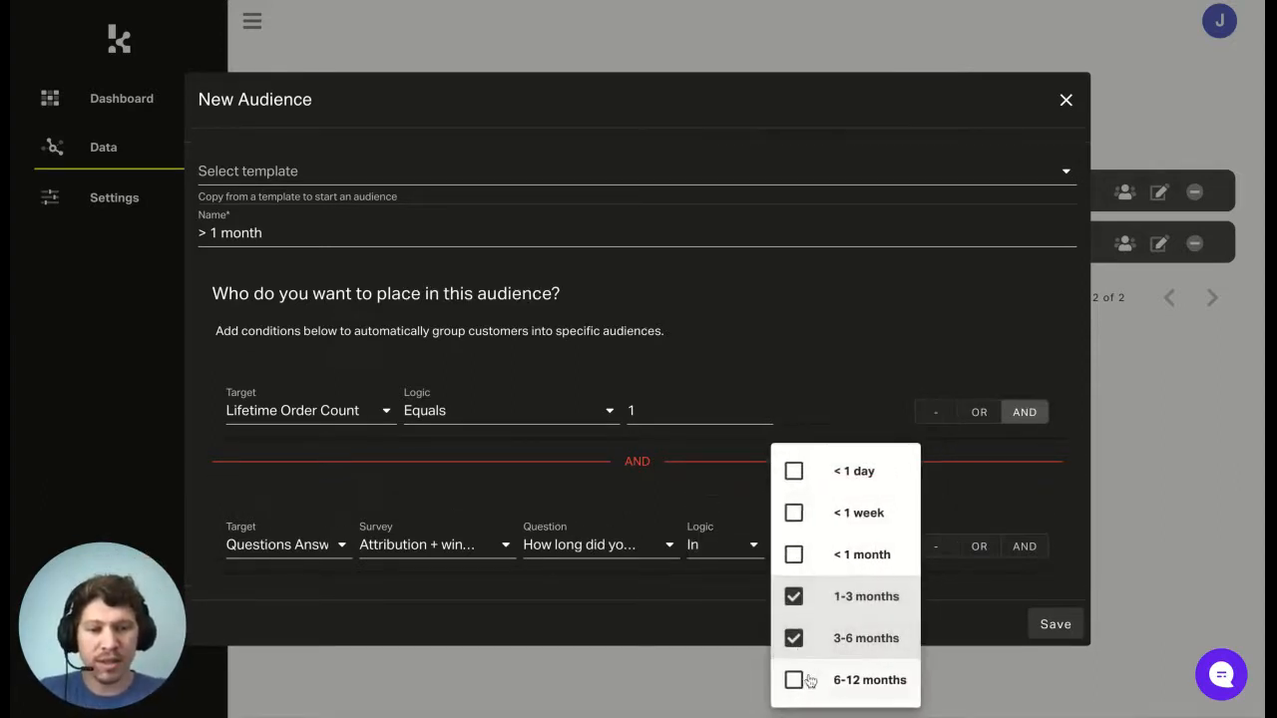
click(803, 681)
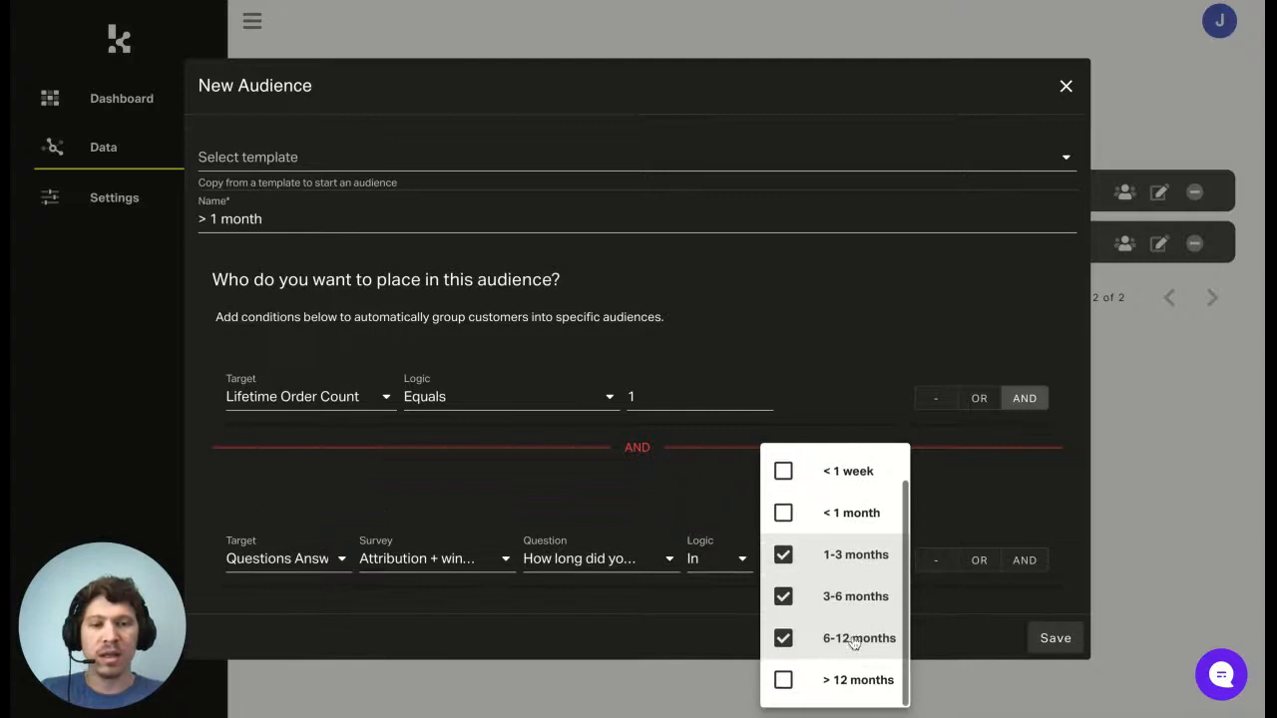
click(782, 679)
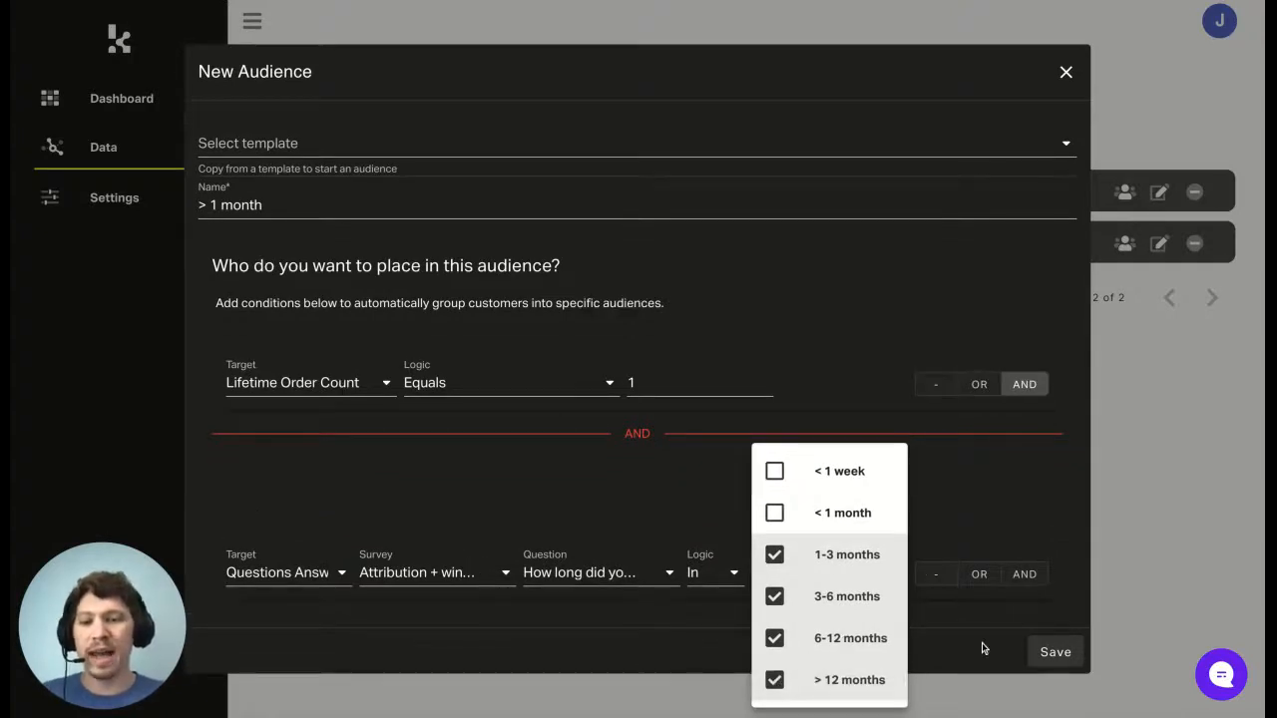
click(1029, 513)
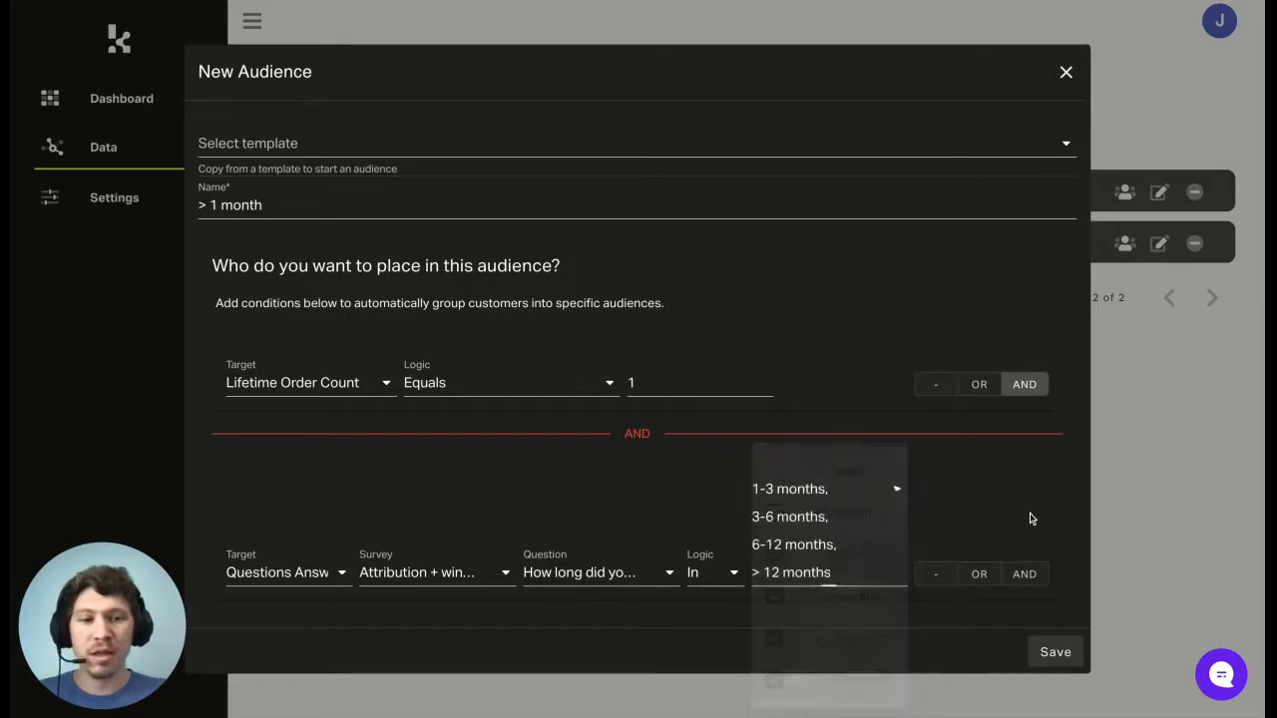
click(1055, 652)
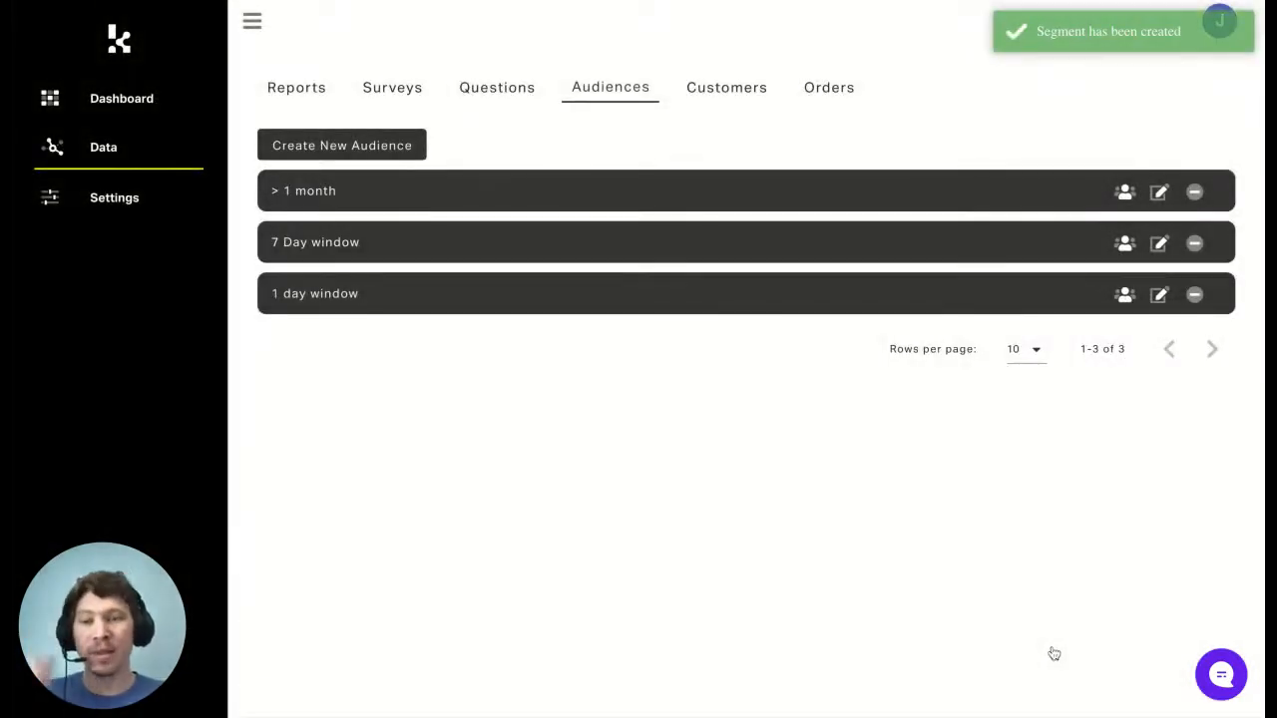